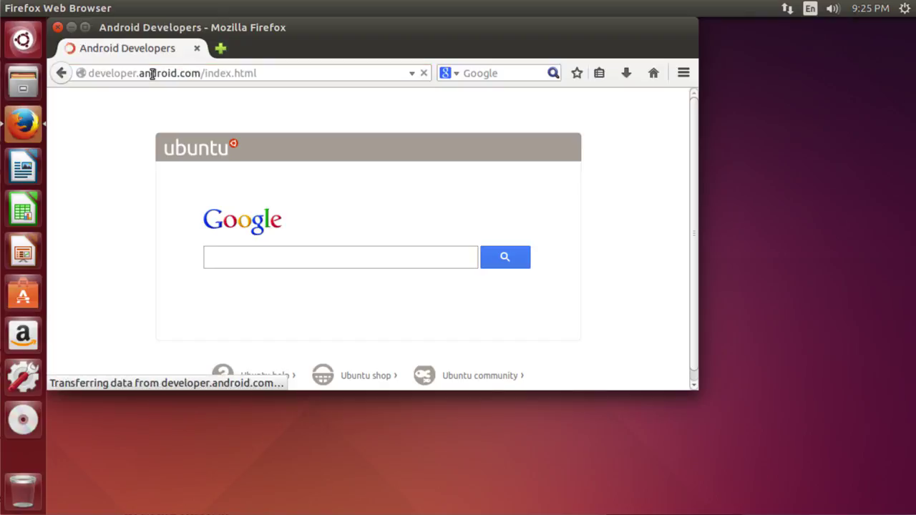
# Step: Open the Get the SDK page on the Android Developers site and go to its Other Download Options section
pyautogui.doubleClick(80, 28)
pyautogui.scroll(-10, 142, 315)
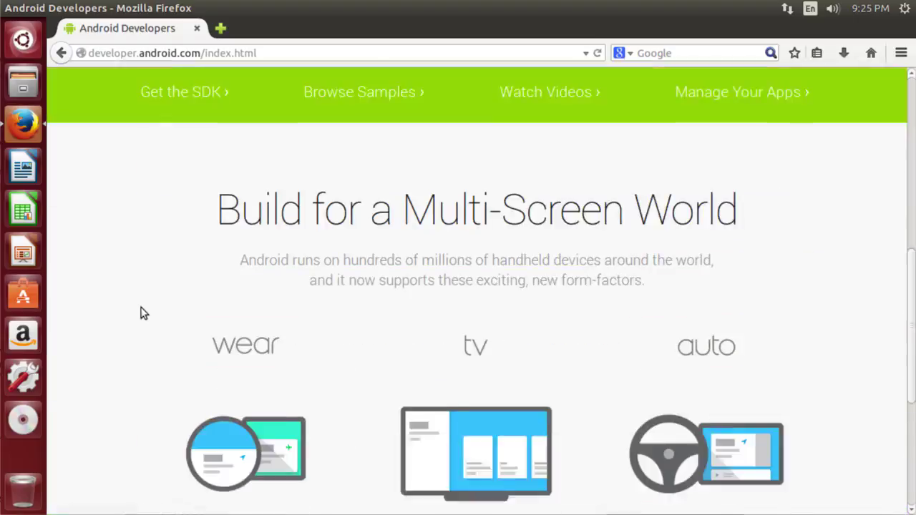
pyautogui.scroll(4, 151, 283)
pyautogui.scroll(2, 172, 265)
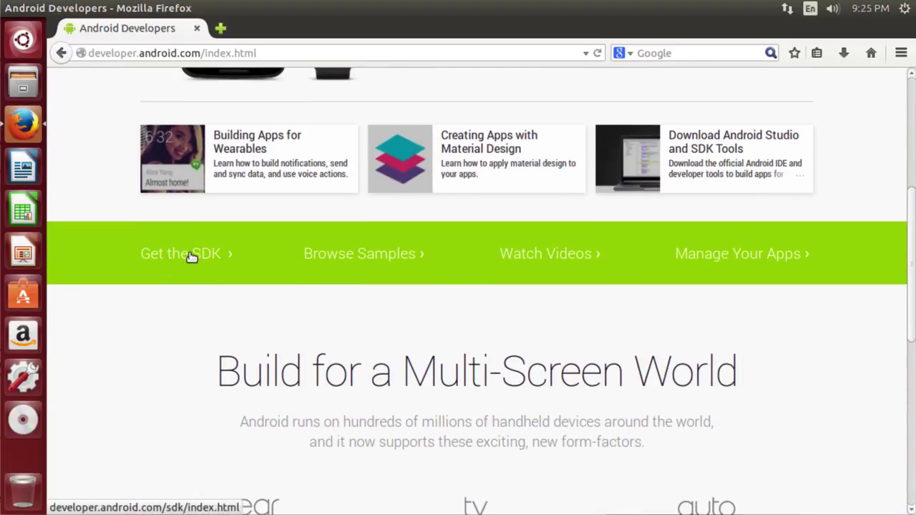
pyautogui.click(194, 254)
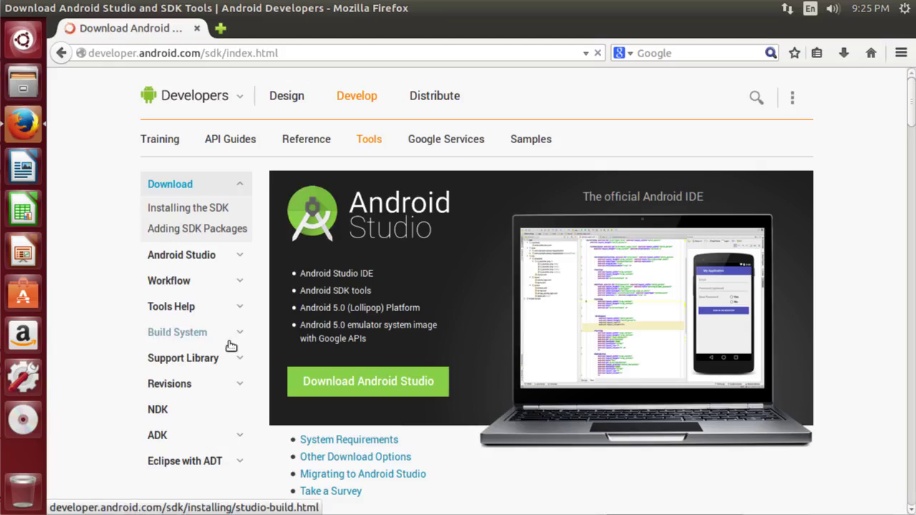
pyautogui.click(328, 390)
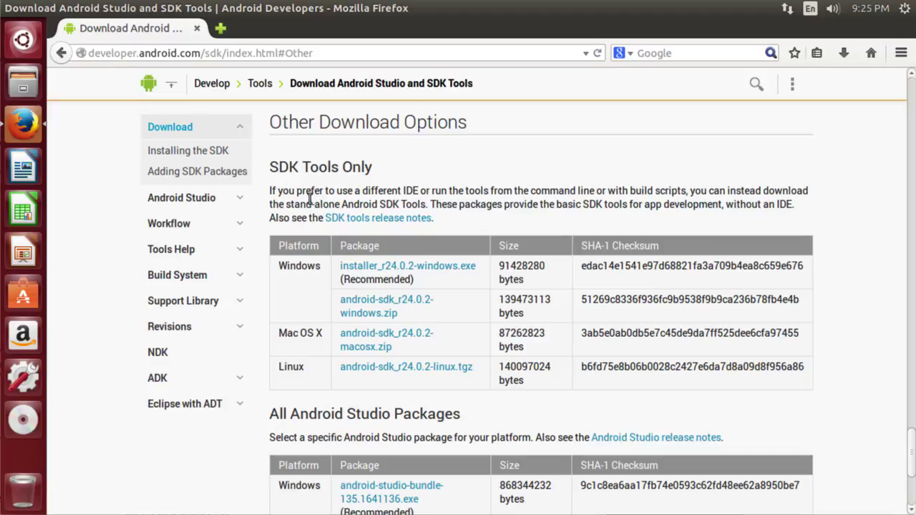
# Step: Download the Linux package android-studio-ide-135.1641136-linux.zip, agreeing to the terms and conditions and choosing to save the file
pyautogui.scroll(-5, 309, 279)
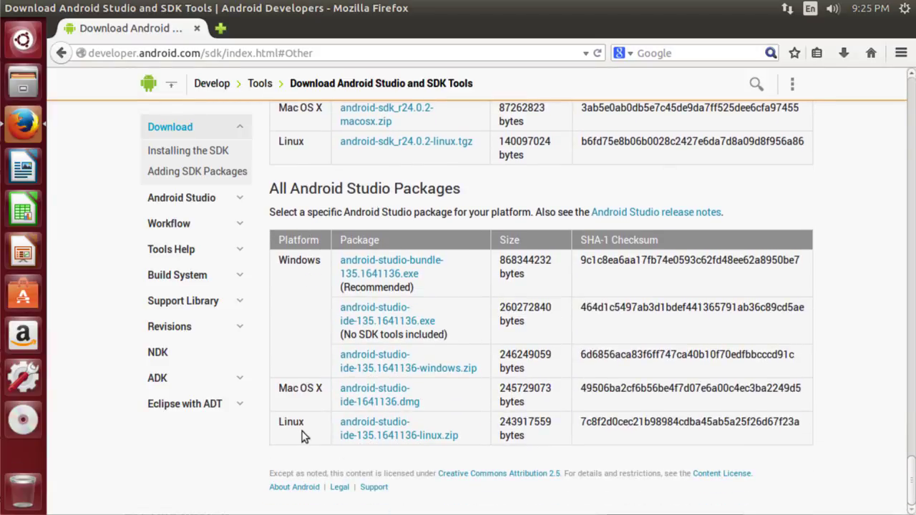
pyautogui.click(364, 424)
pyautogui.scroll(-3, 830, 374)
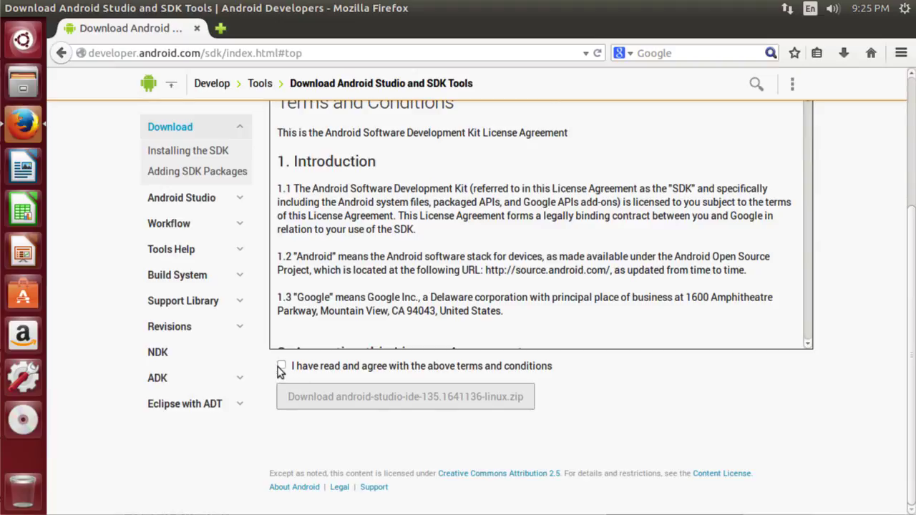
pyautogui.click(281, 366)
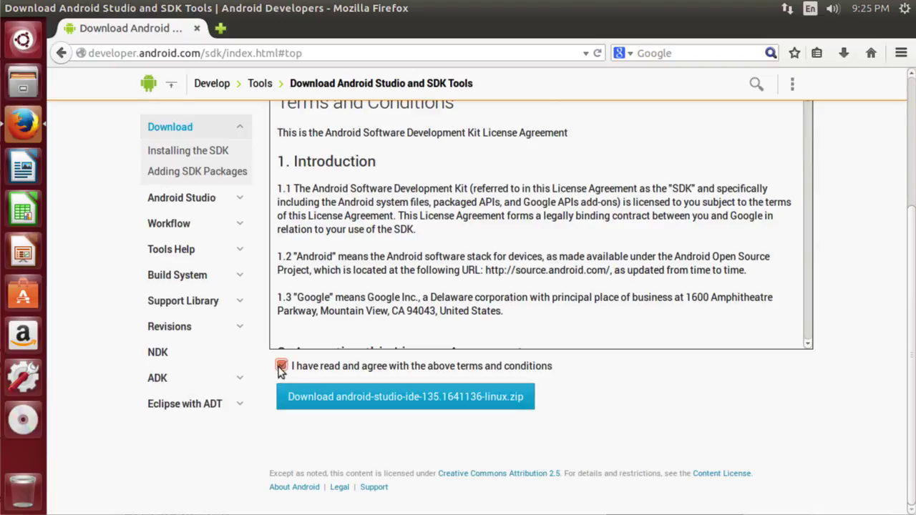
pyautogui.click(402, 398)
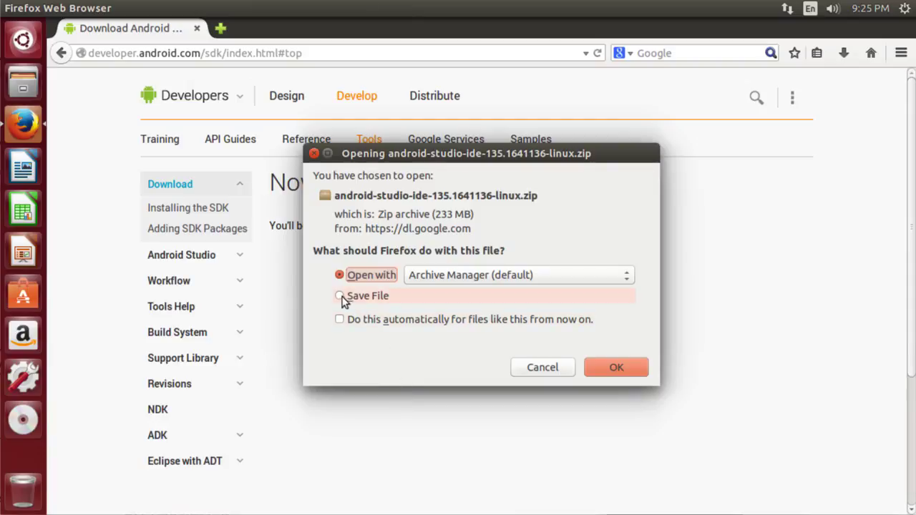
pyautogui.click(342, 296)
pyautogui.click(601, 370)
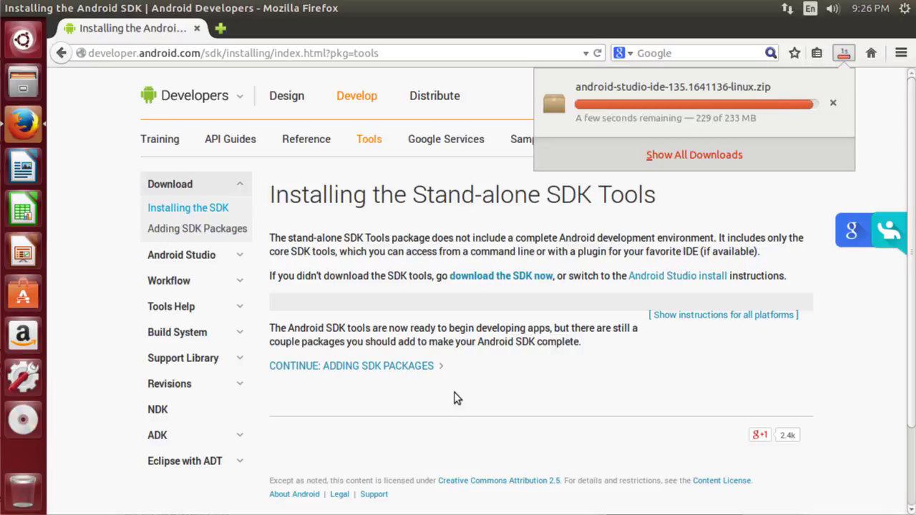
# Step: Switch to the file manager and open android-studio-ide-135.1641136-linux.zip from the Downloads folder in Archive Manager
pyautogui.click(24, 89)
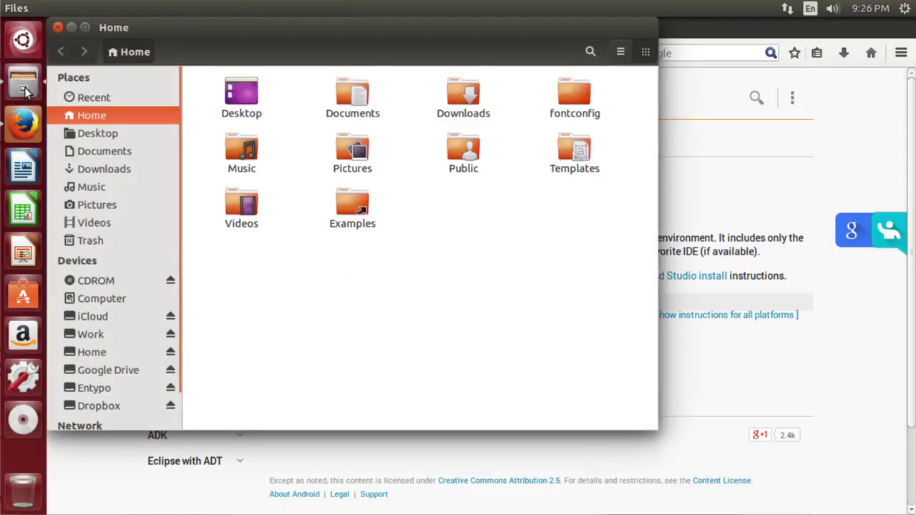
pyautogui.click(123, 169)
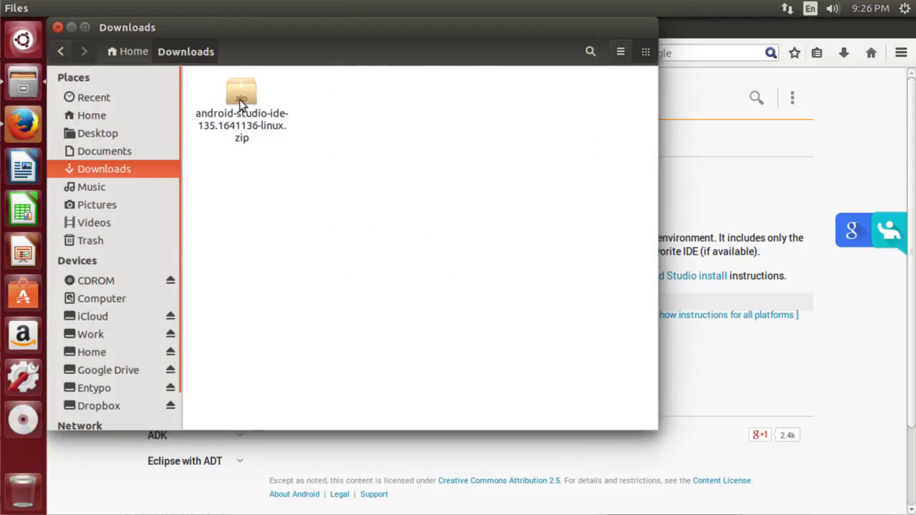
pyautogui.doubleClick(241, 102)
pyautogui.moveTo(540, 155); pyautogui.dragTo(274, 89)
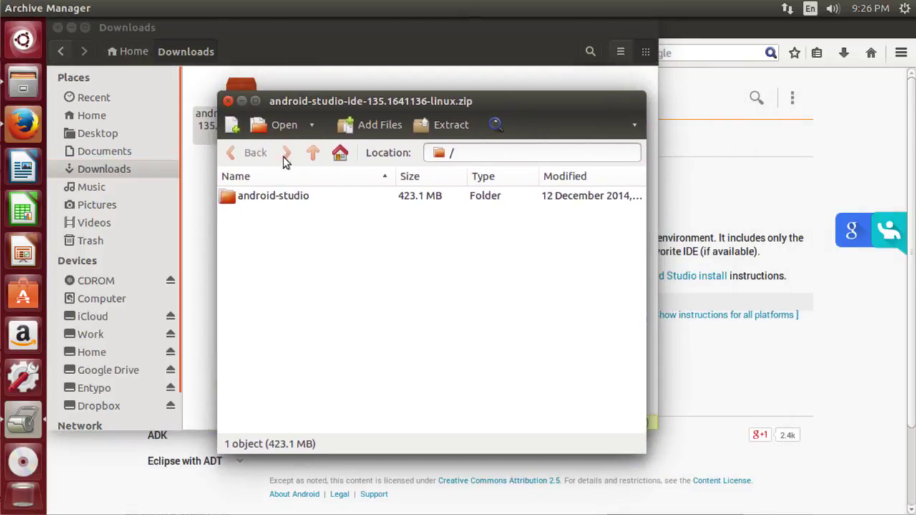
# Step: Extract all files of the archive into the Home folder, keeping the directory structure, and show the Home folder in Files
pyautogui.click(452, 125)
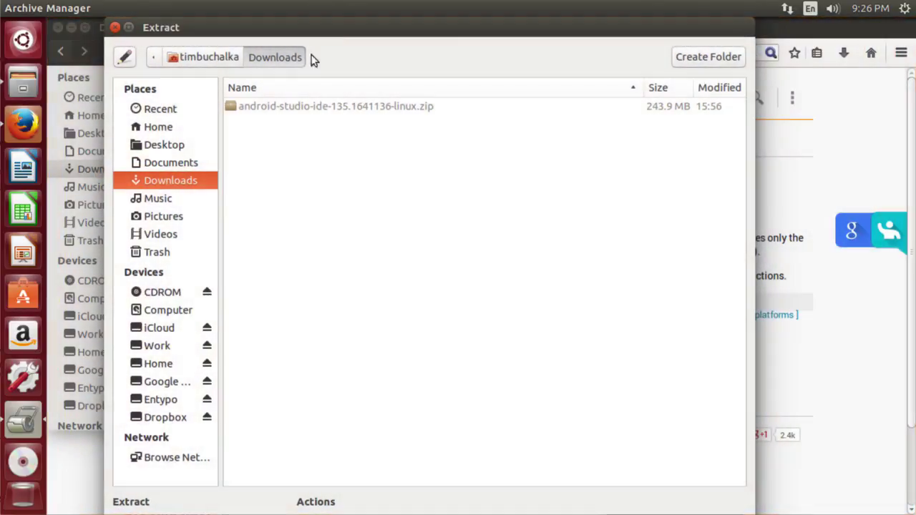
pyautogui.click(150, 128)
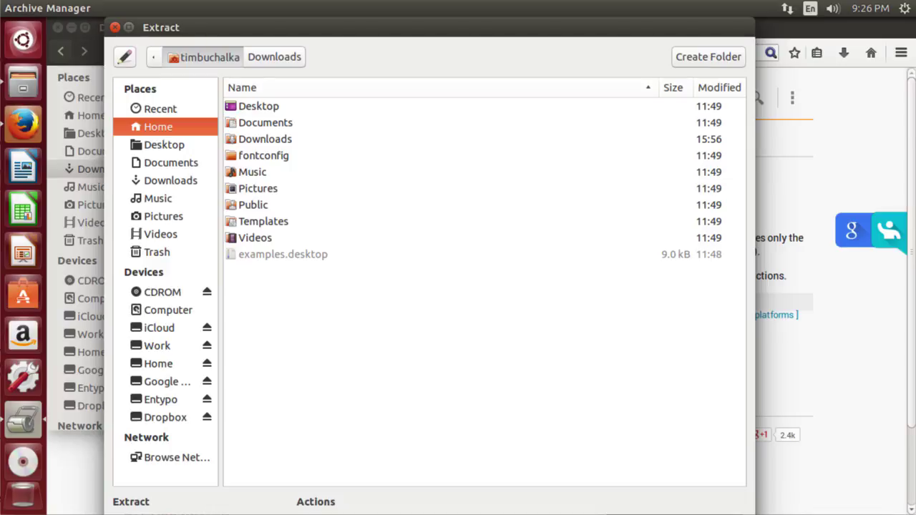
pyautogui.moveTo(428, 28); pyautogui.dragTo(438, 2)
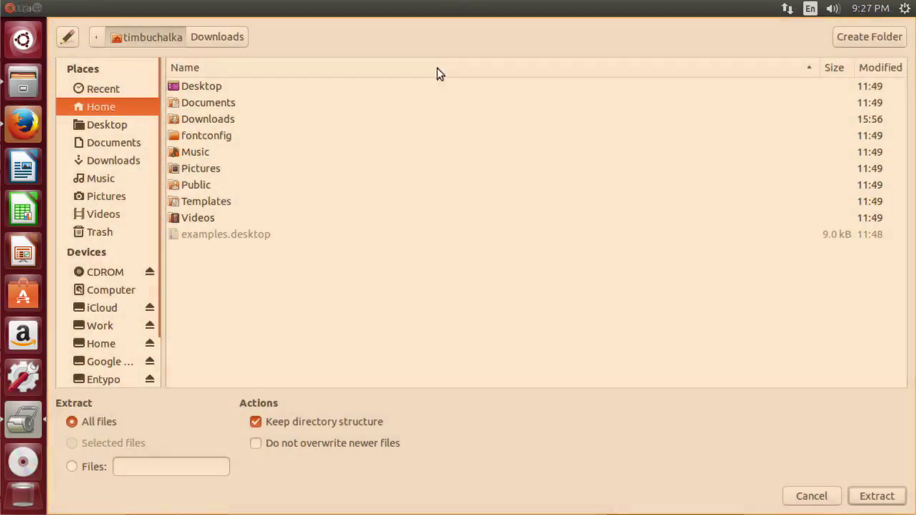
pyautogui.click(875, 496)
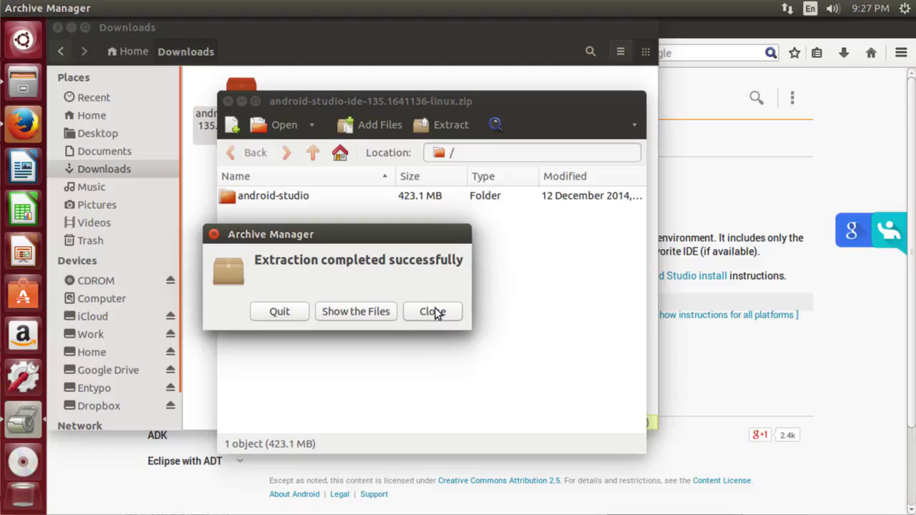
pyautogui.click(433, 312)
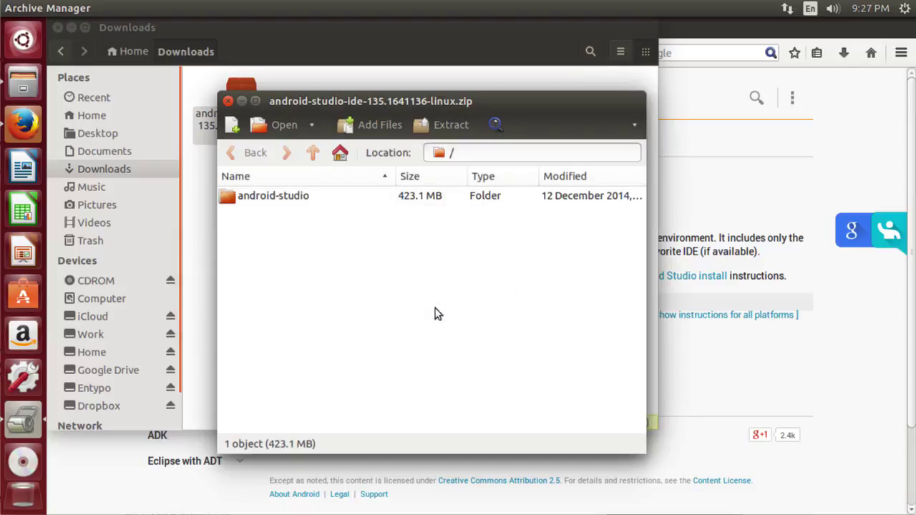
pyautogui.click(98, 116)
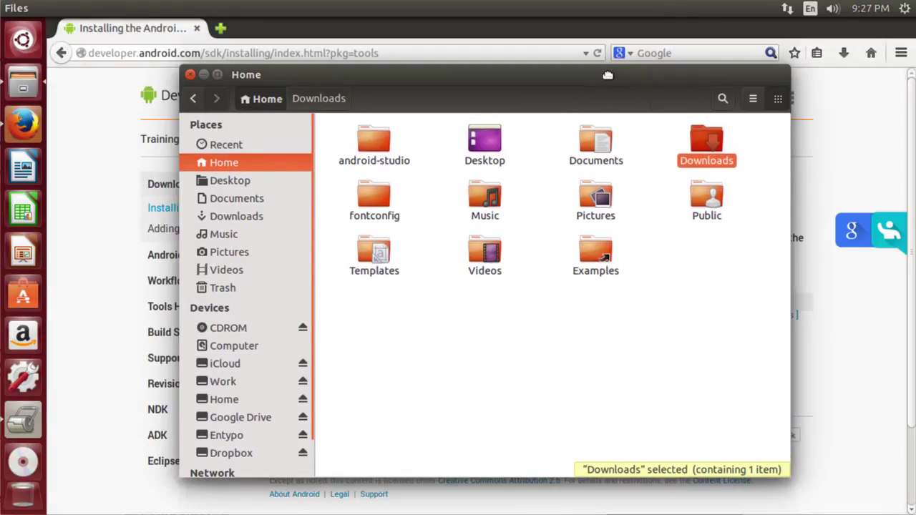
# Step: Search the applications for Terminal, open it and move its window over the file manager
pyautogui.click(29, 43)
pyautogui.write('Term')
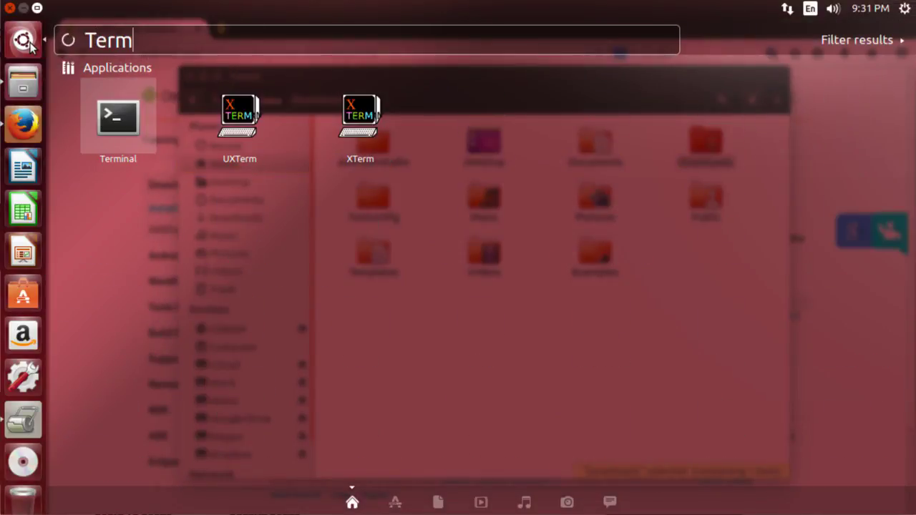
pyautogui.press('Return')
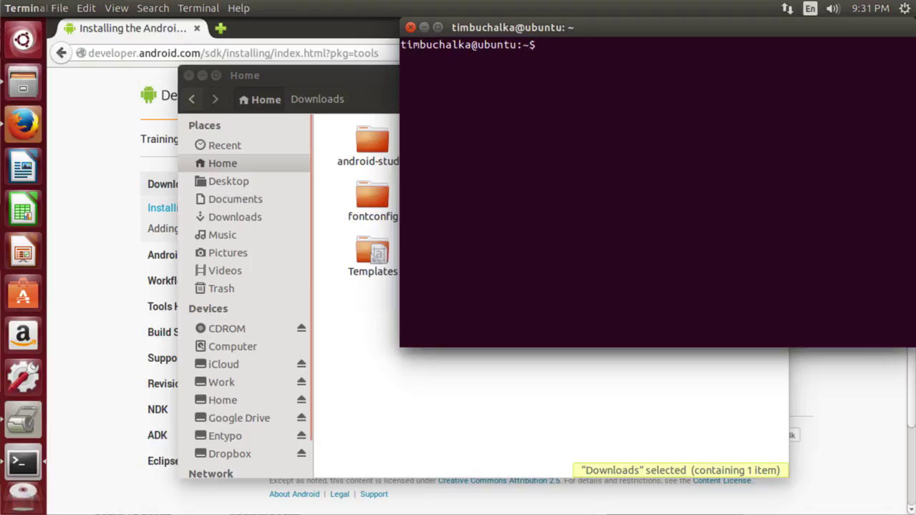
pyautogui.moveTo(489, 27); pyautogui.dragTo(279, 50)
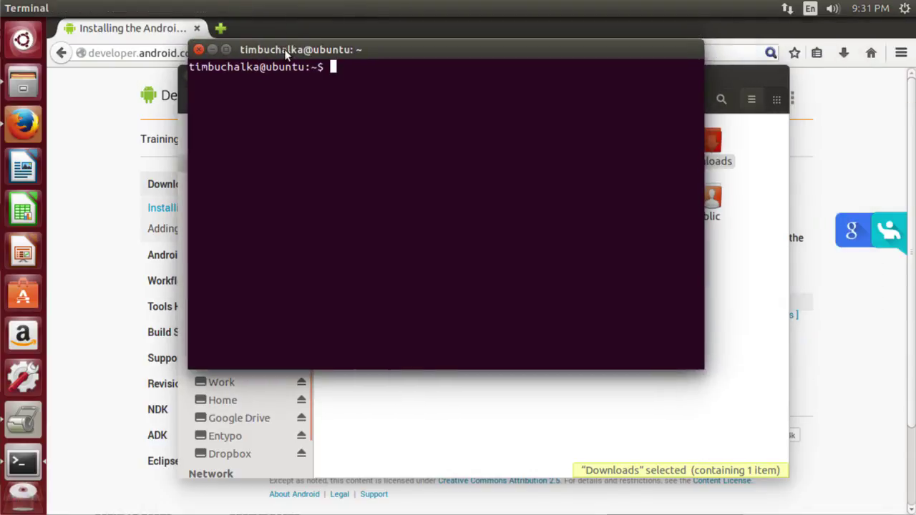
# Step: Change to the ~/android-studio/ directory and print the working directory with pwd
pyautogui.write('cd ~/and')
pyautogui.press('Tab')
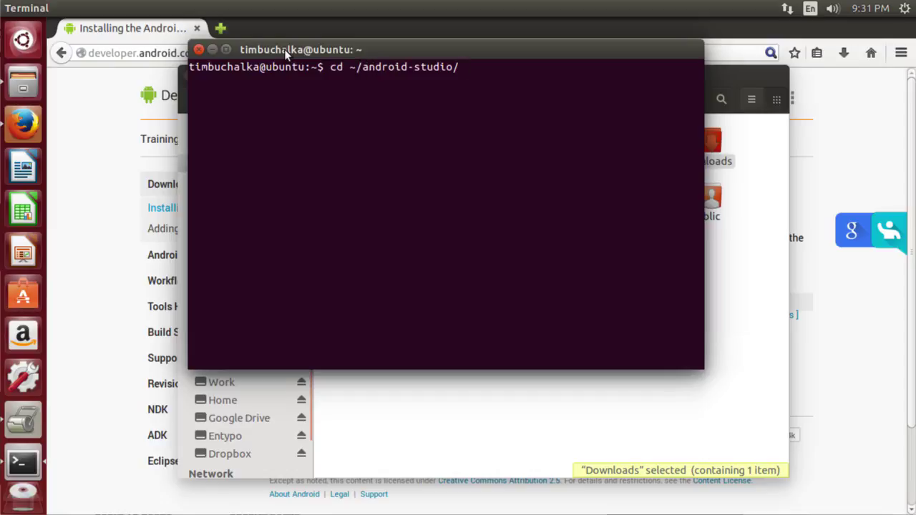
pyautogui.press('Return')
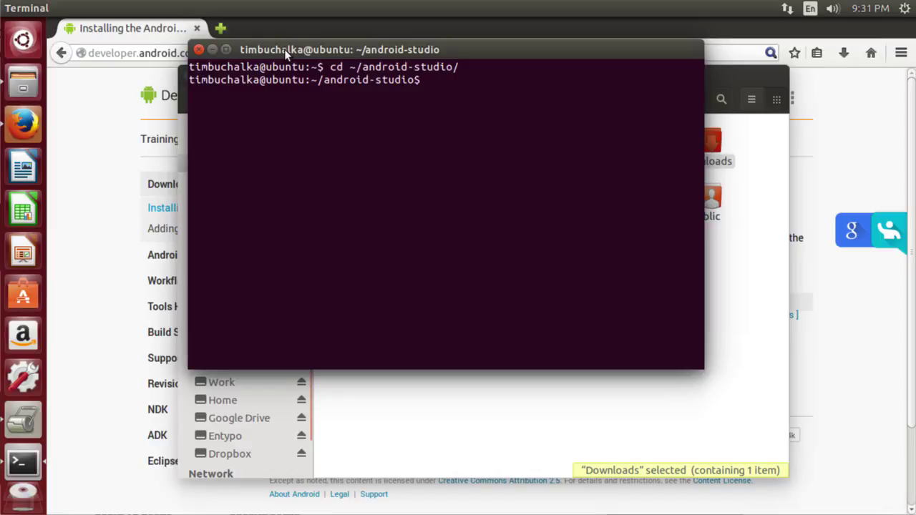
pyautogui.write('pwd')
pyautogui.press('Return')
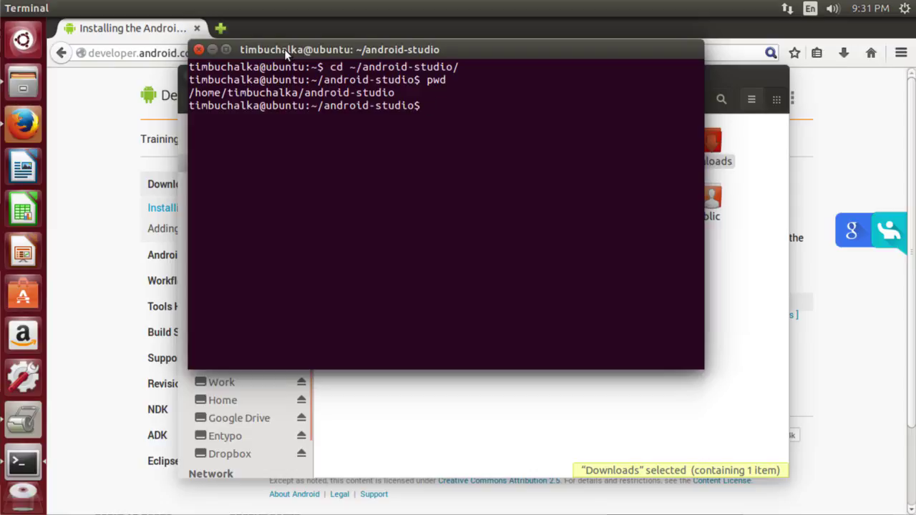
# Step: Change into the bin subdirectory and list its files with ls
pyautogui.write('cd bin')
pyautogui.press('Return')
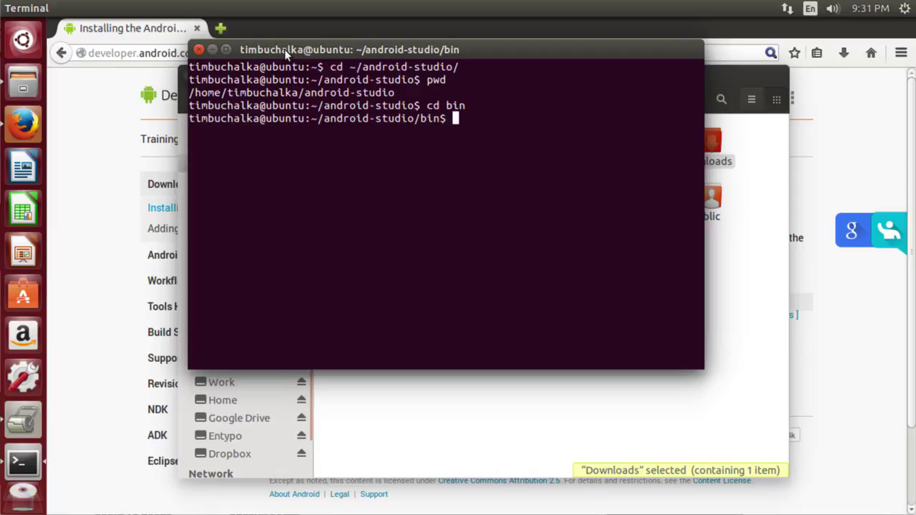
pyautogui.write('ls')
pyautogui.press('Return')
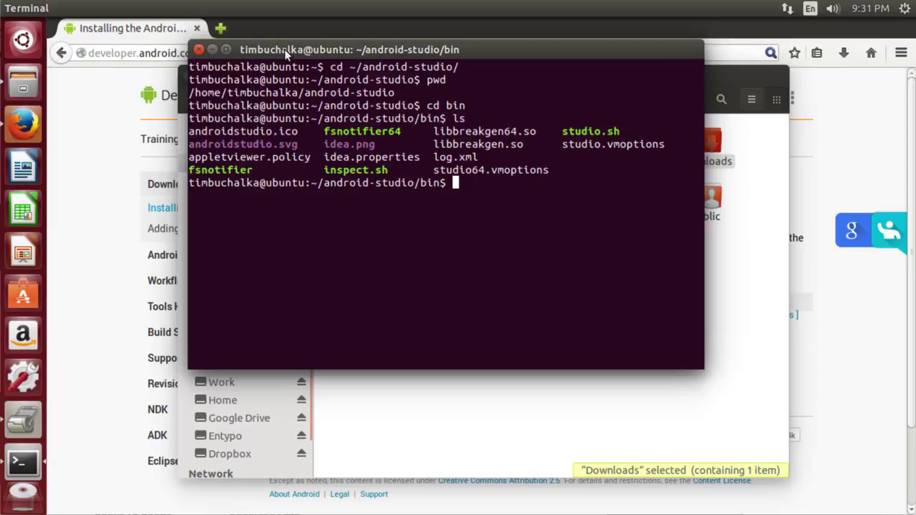
# Step: Launch Android Studio with ./studio.sh and complete the installation without importing settings from a previous version
pyautogui.write('./studio.sh')
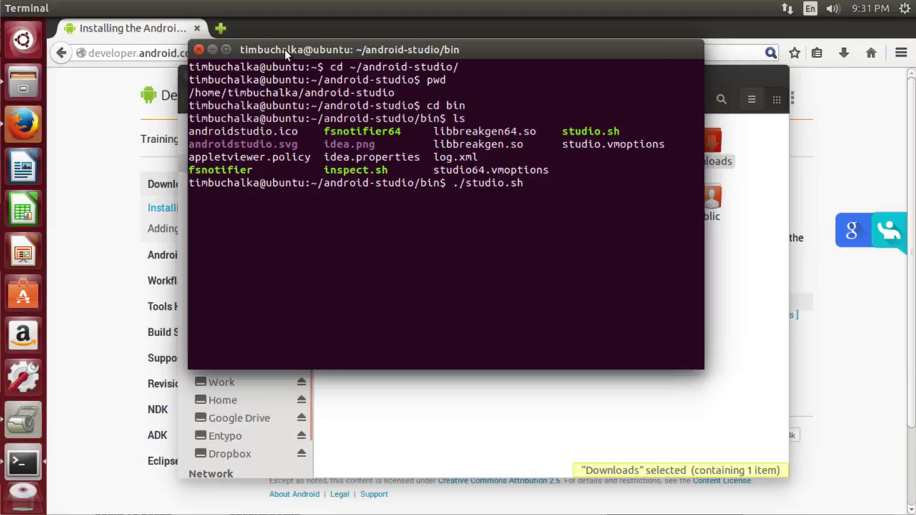
pyautogui.press('Return')
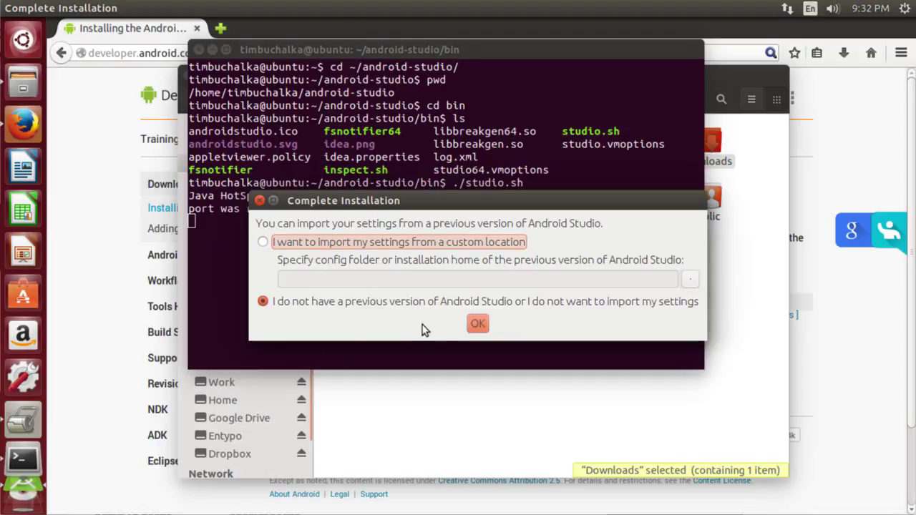
pyautogui.click(478, 325)
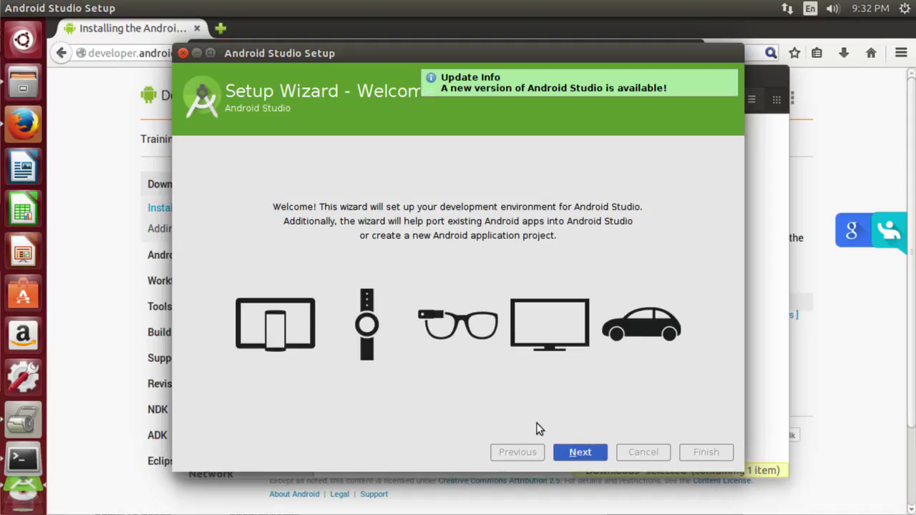
# Step: Complete the Android Studio setup wizard with the Standard setup type, accepting the android-sdk-license and installing the components
pyautogui.click(582, 455)
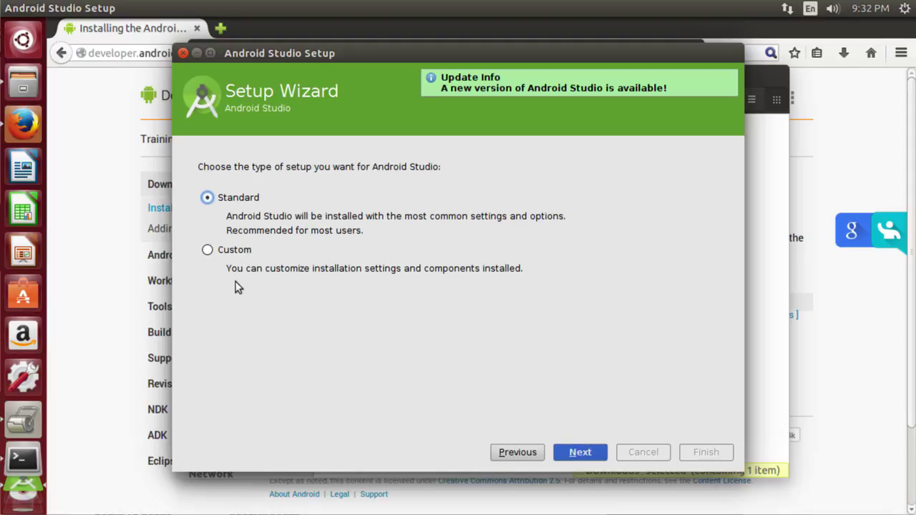
pyautogui.click(591, 453)
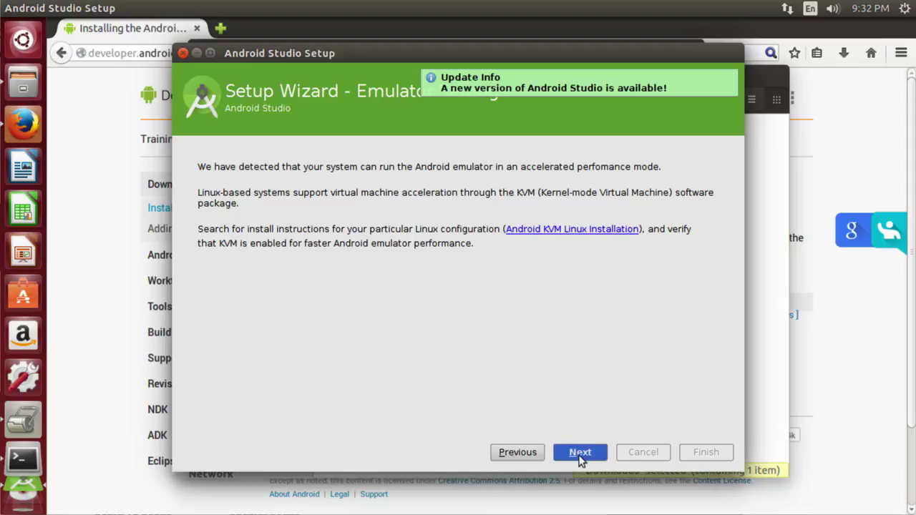
pyautogui.click(580, 458)
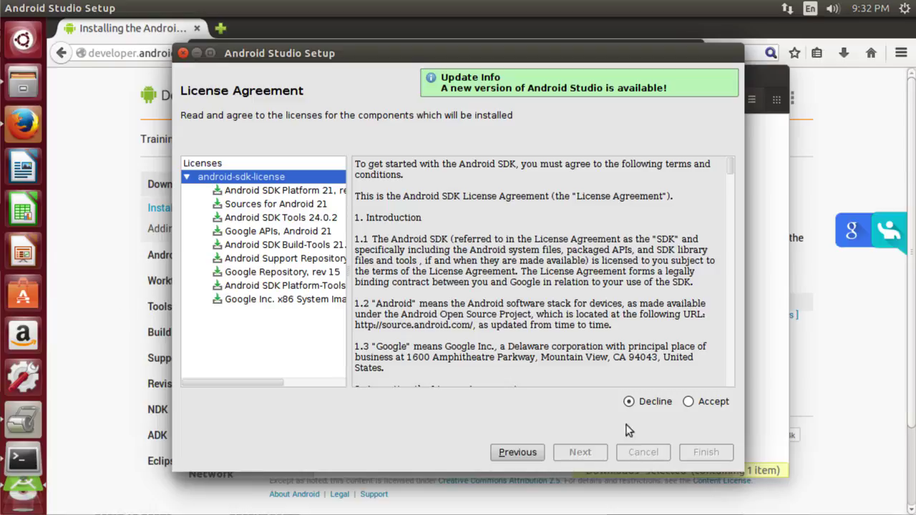
pyautogui.click(689, 402)
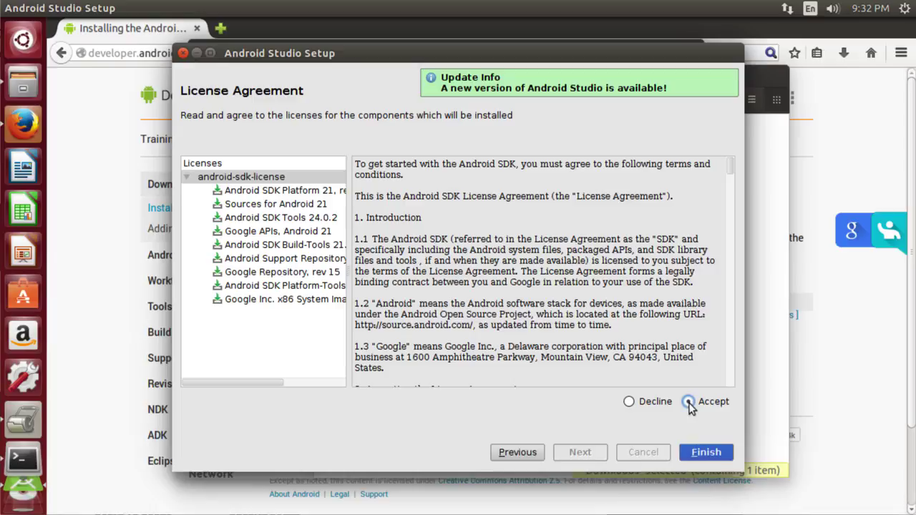
pyautogui.click(701, 460)
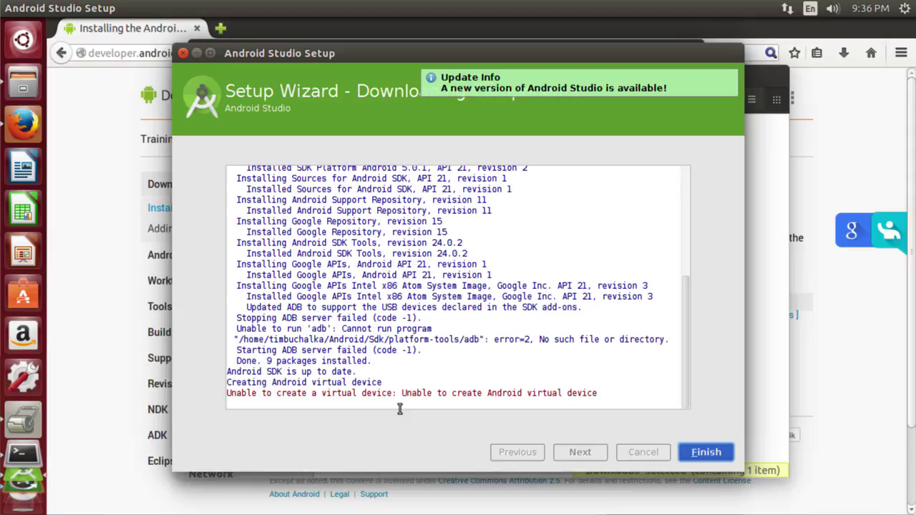
pyautogui.click(704, 453)
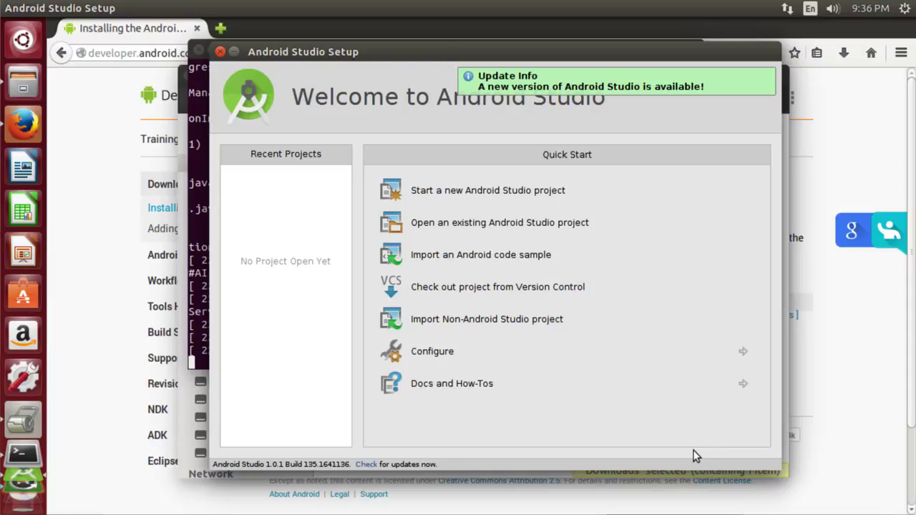
# Step: Close the Android Studio Setup welcome window and relaunch the program from the terminal with ./studio.sh
pyautogui.click(220, 53)
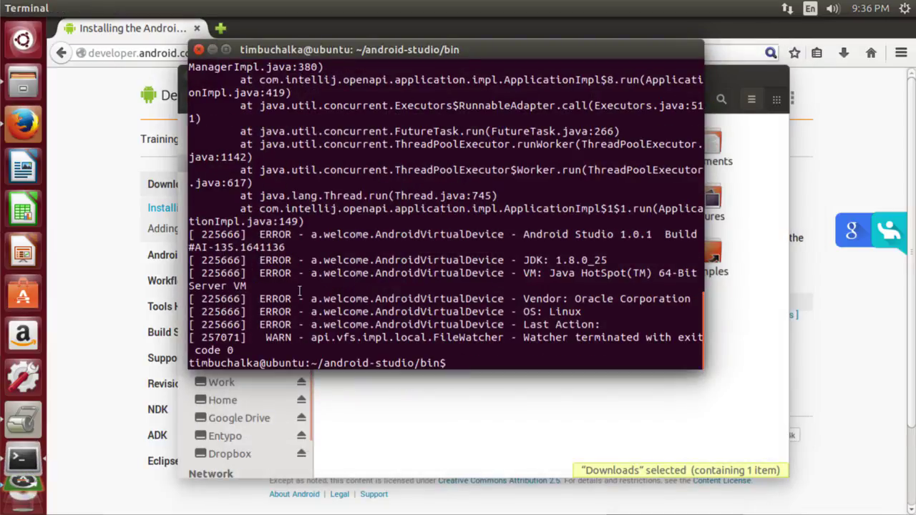
pyautogui.write('./studio.sh')
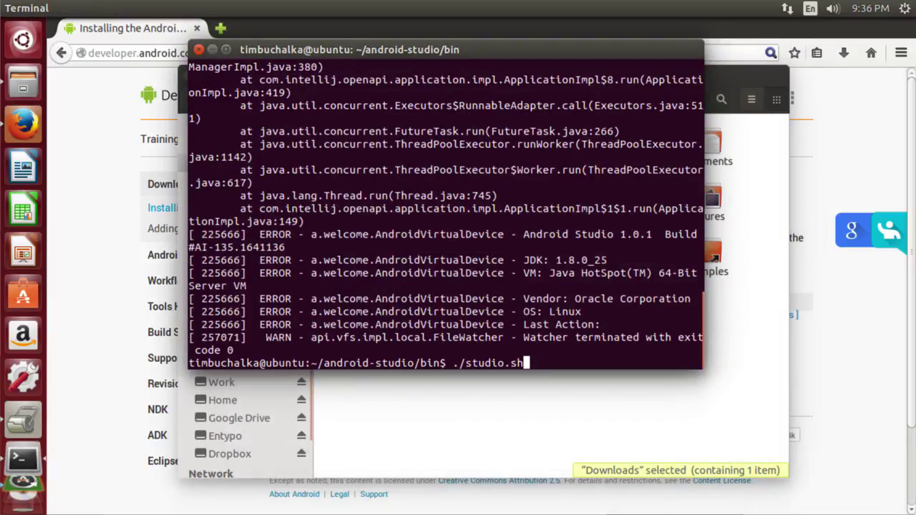
pyautogui.press('Return')
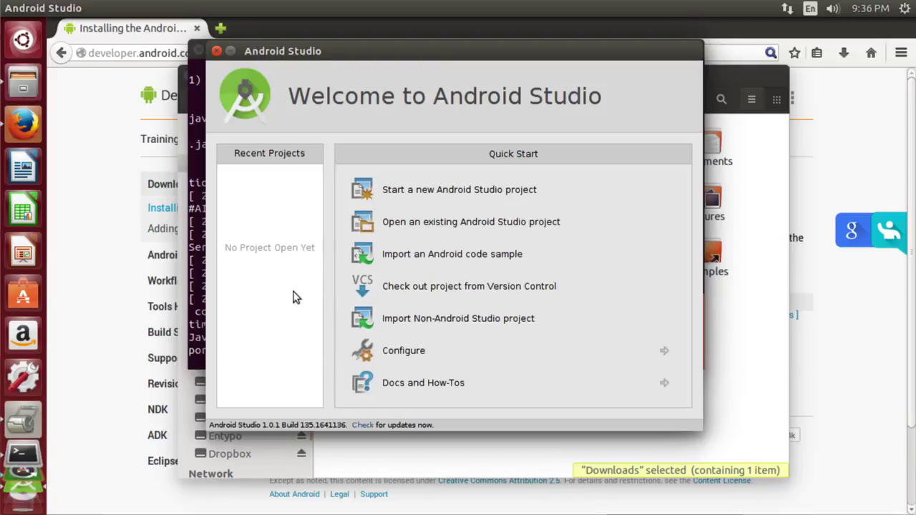
# Step: Create a new project named My Application for Phone and Tablet with minimum SDK API 15: Android 4.0.3 and a Blank Activity
pyautogui.click(400, 198)
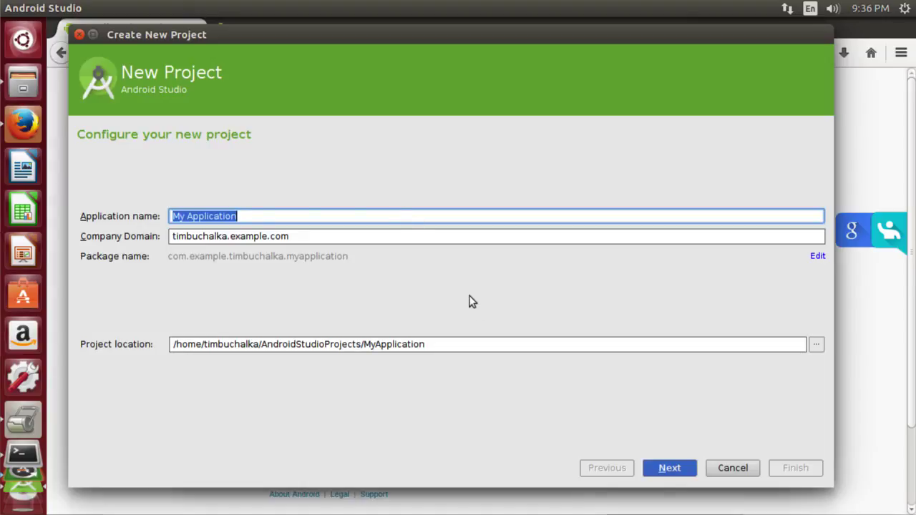
pyautogui.click(664, 471)
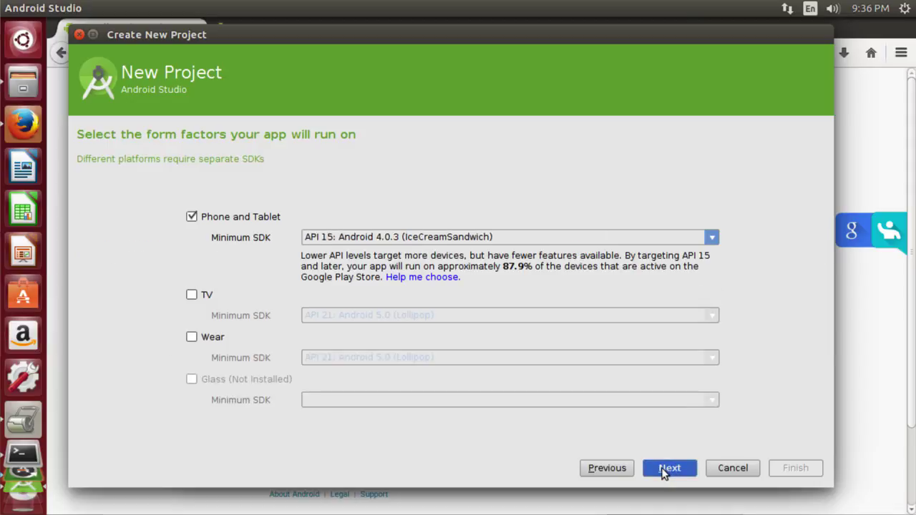
pyautogui.click(666, 470)
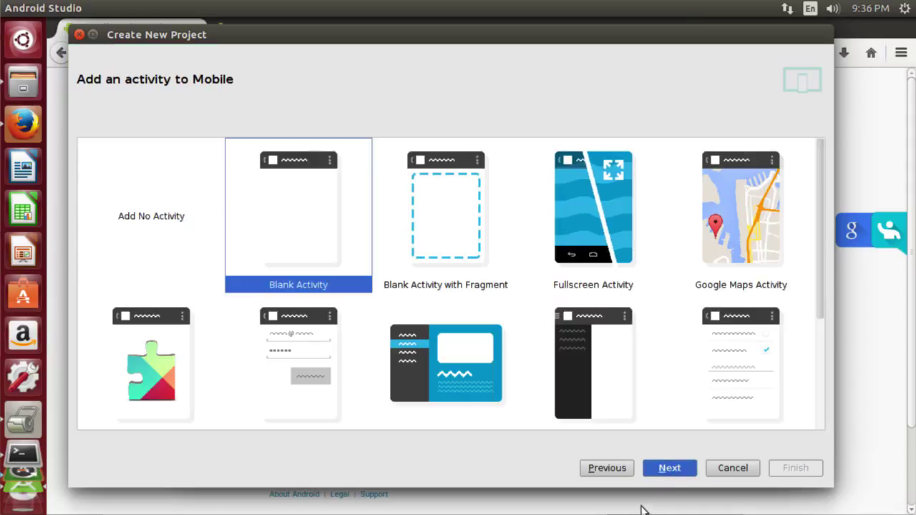
pyautogui.click(658, 471)
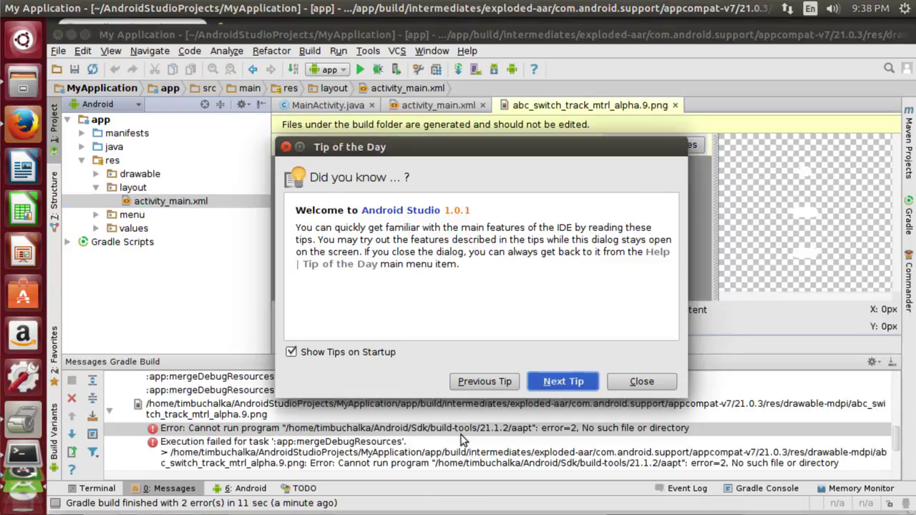
# Step: Dismiss the Tip of the Day and exit Android Studio, confirming the exit
pyautogui.click(641, 381)
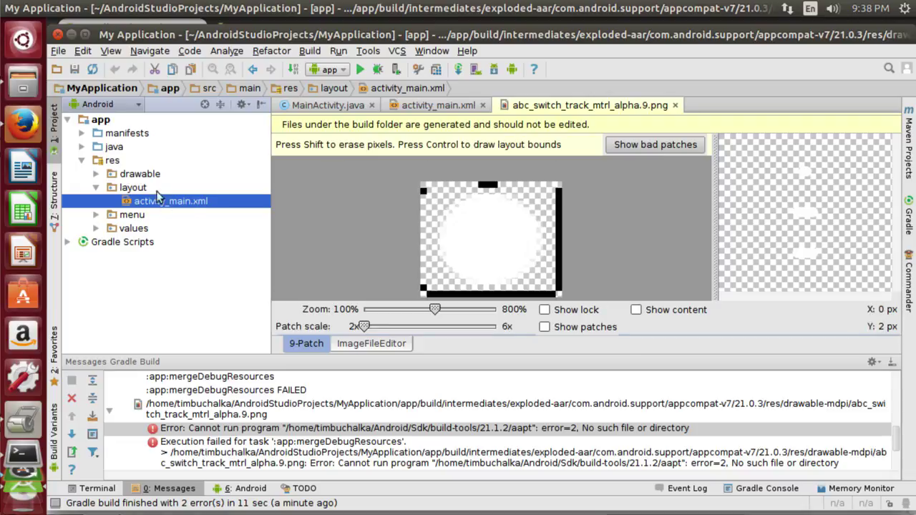
pyautogui.click(58, 35)
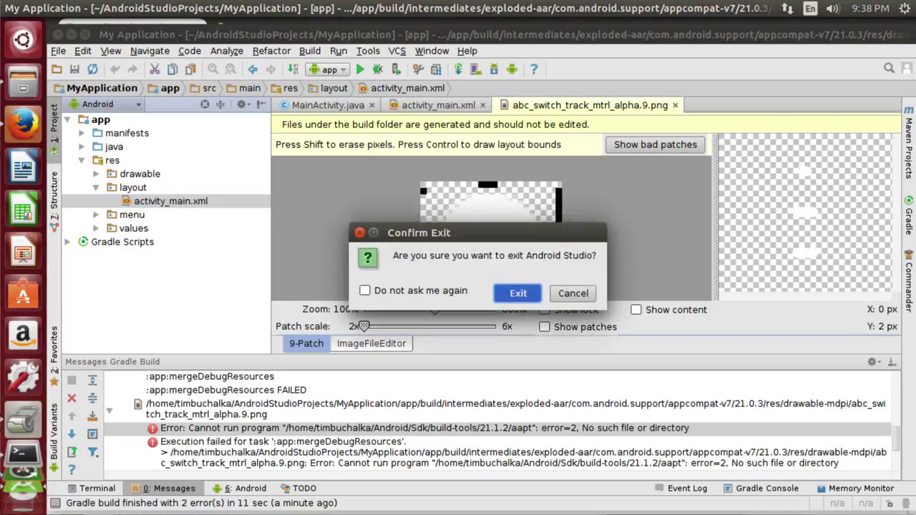
pyautogui.click(523, 294)
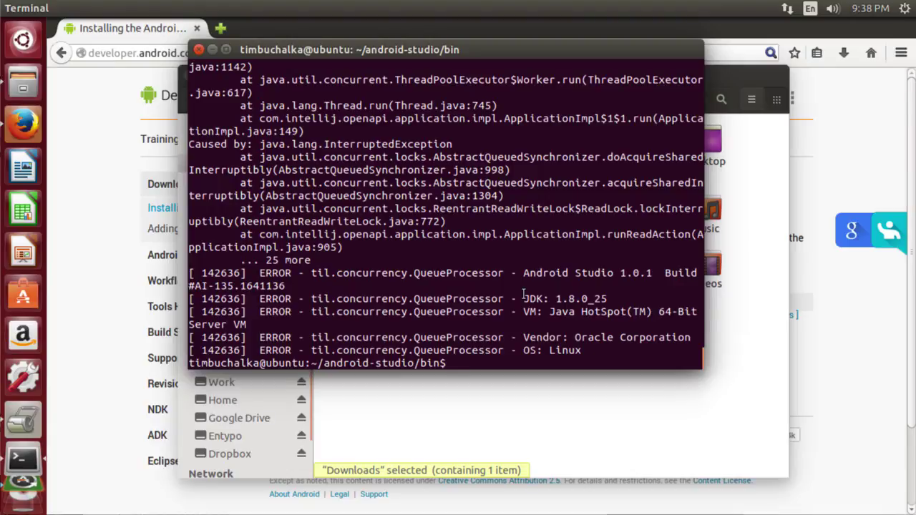
# Step: Install the lib32stdc++6 package with sudo apt-get install, entering the sudo password and accepting the installation
pyautogui.write('sudo apt-get install')
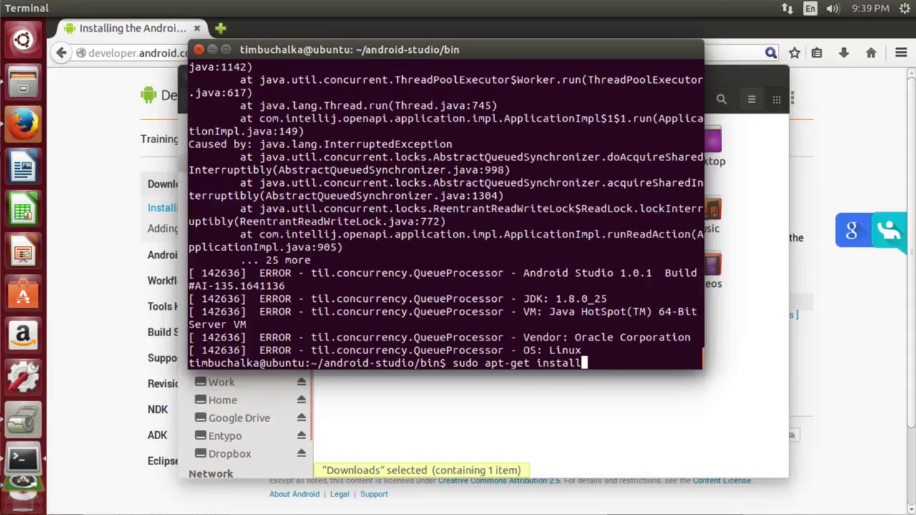
pyautogui.write(' lib32st')
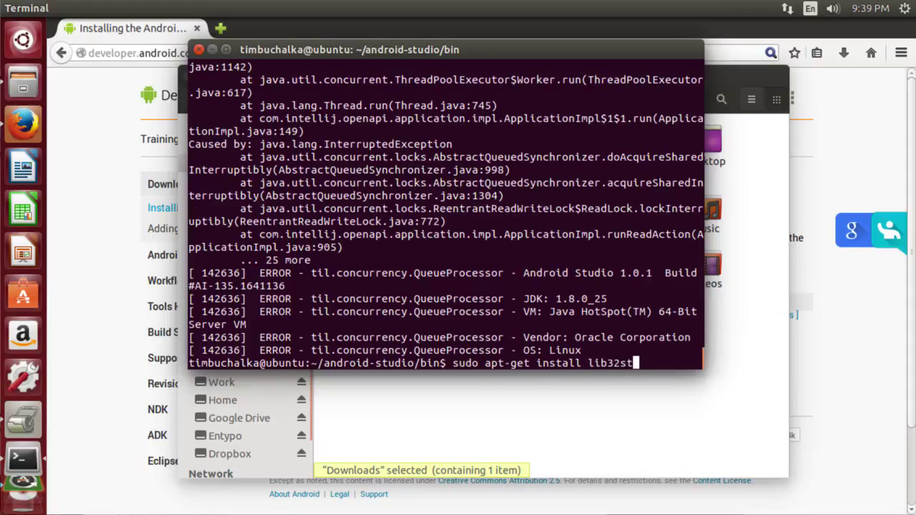
pyautogui.write('dc++6')
pyautogui.press('Return')
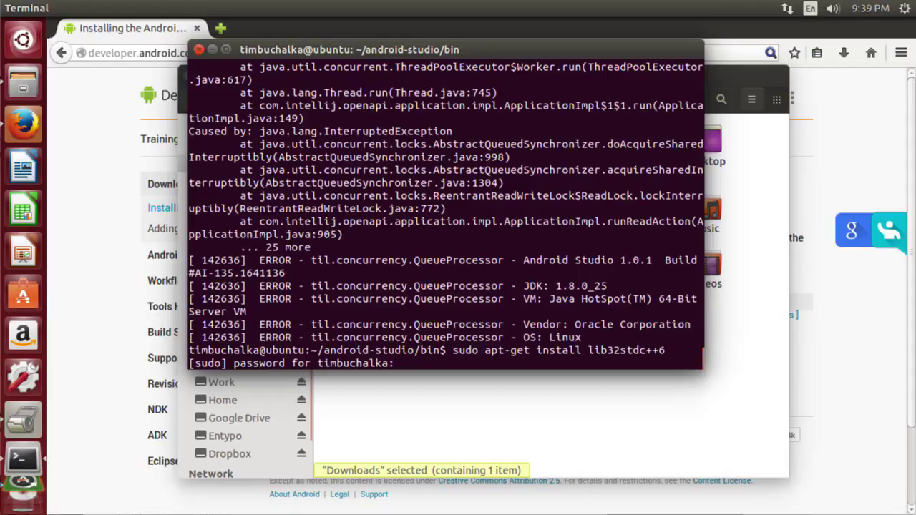
pyautogui.press('Return')
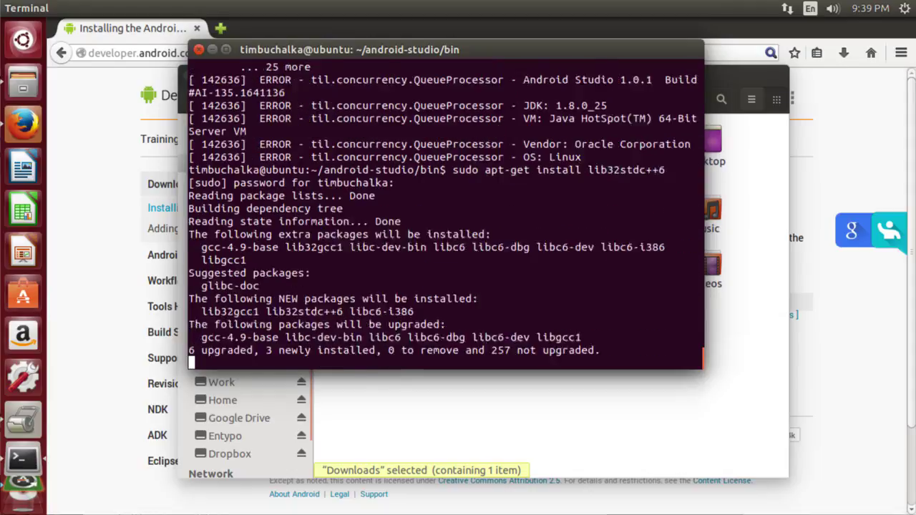
pyautogui.press('Return')
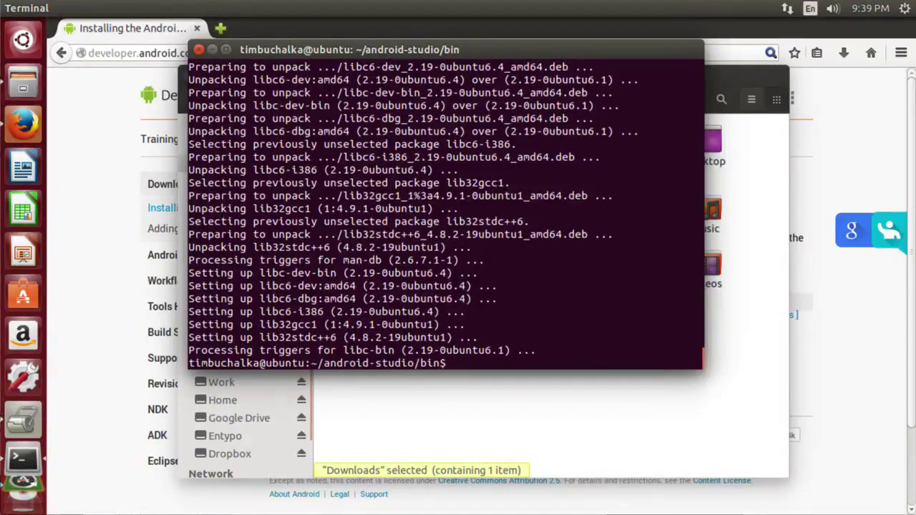
# Step: Install the lib32z1 package with sudo apt-get install
pyautogui.write('sudo apt-get instal')
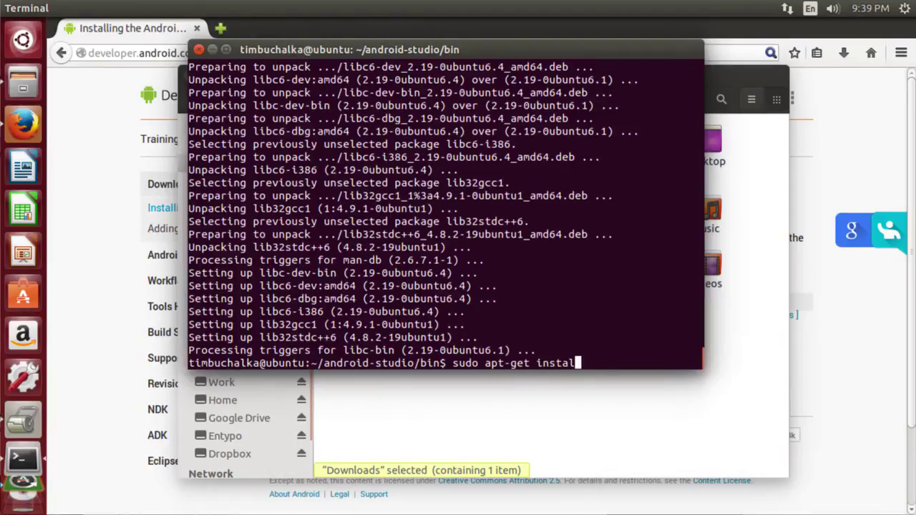
pyautogui.write('l lib32z1')
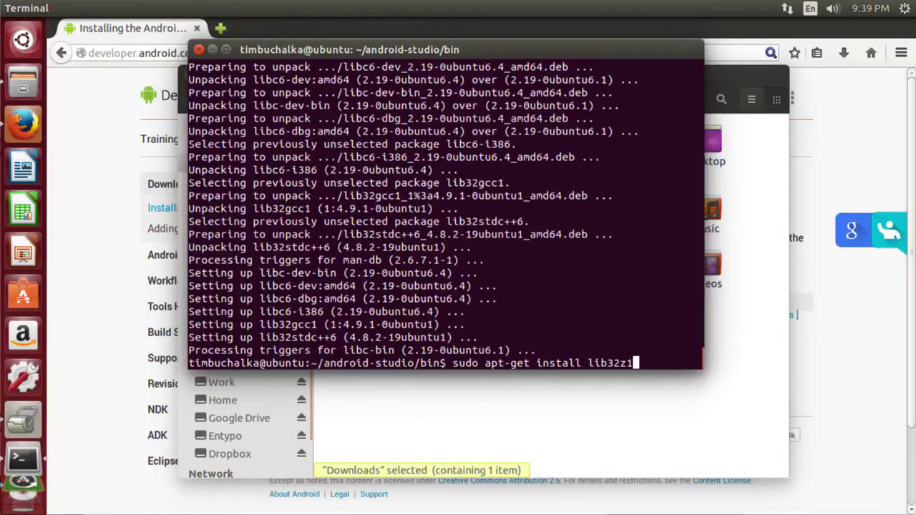
pyautogui.press('Return')
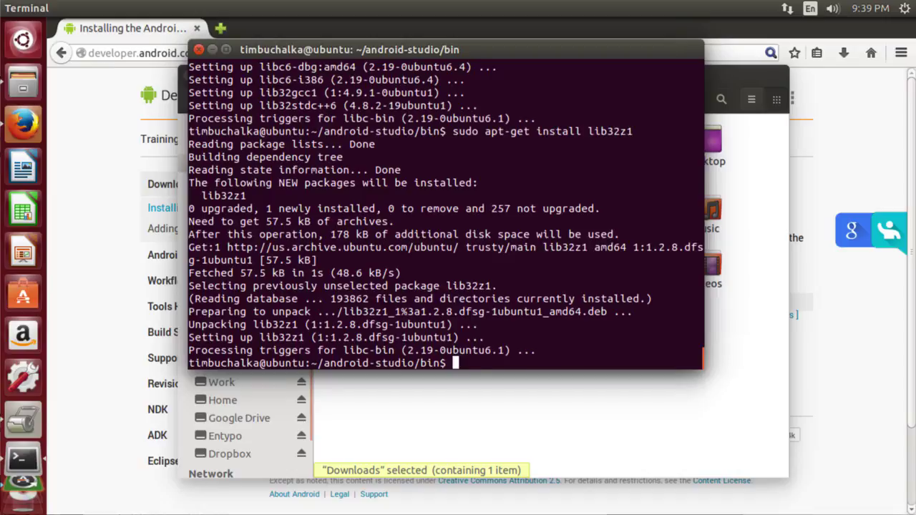
# Step: Relaunch Android Studio by recalling the ./studio.sh command in the terminal, and dismiss the Tip of the Day
pyautogui.press('Up')
pyautogui.press('Up')
pyautogui.press('Up')
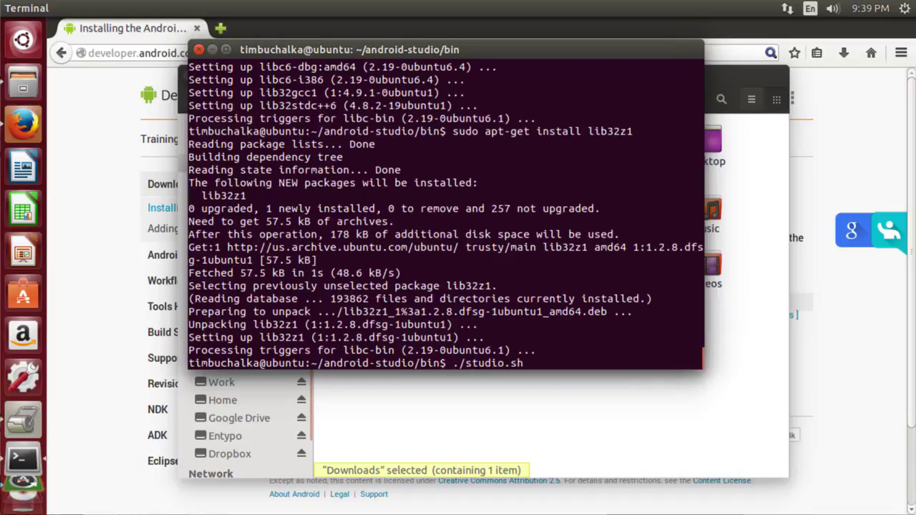
pyautogui.press('Return')
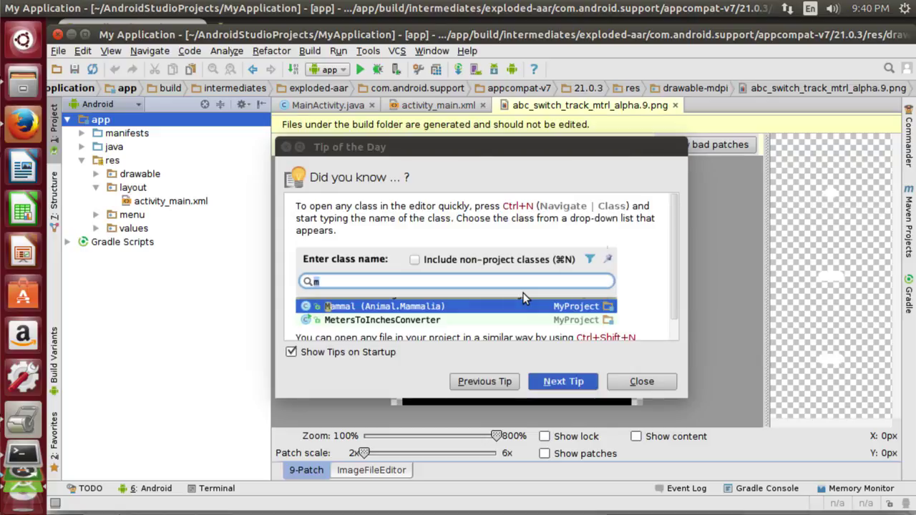
pyautogui.click(642, 383)
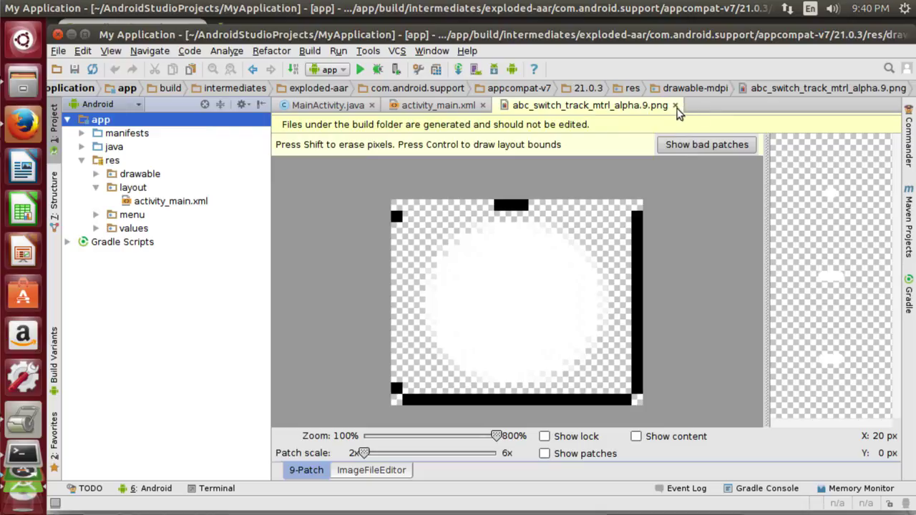
# Step: Close the abc_switch_track_mtrl_alpha.9.png file and rebuild the project
pyautogui.click(675, 105)
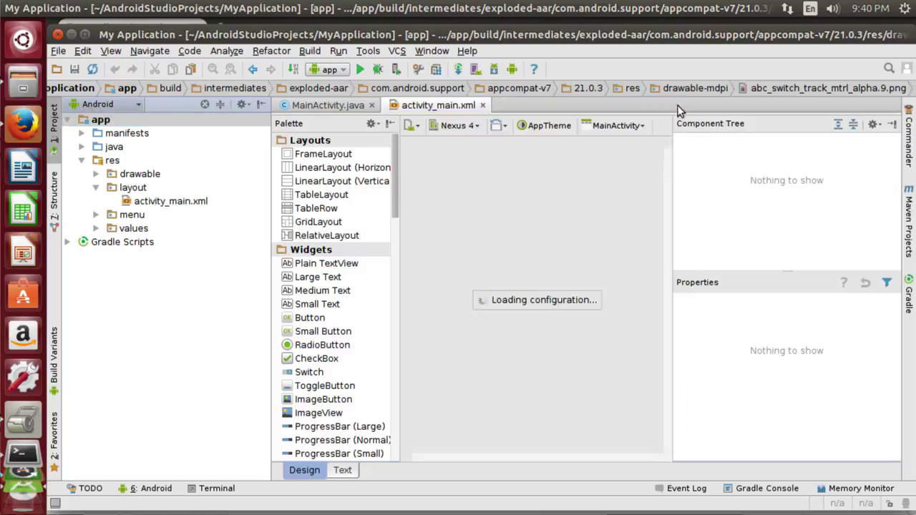
pyautogui.click(312, 54)
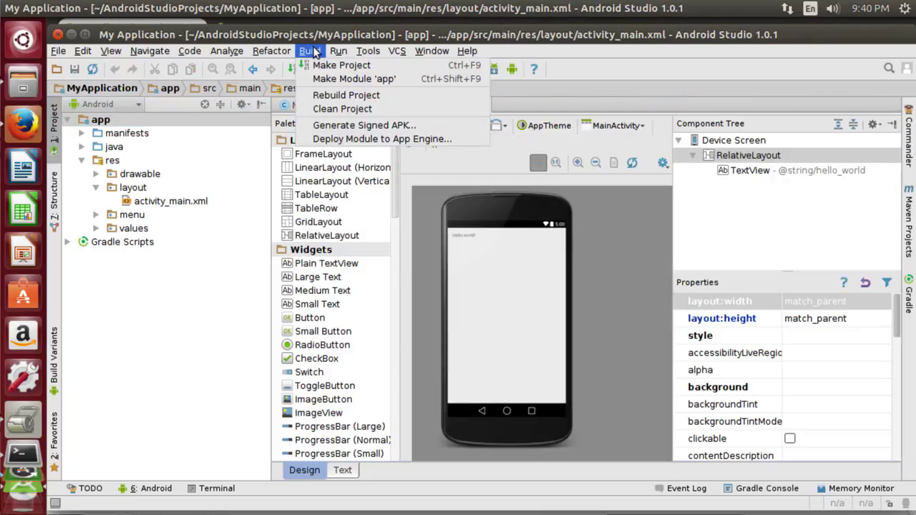
pyautogui.click(320, 93)
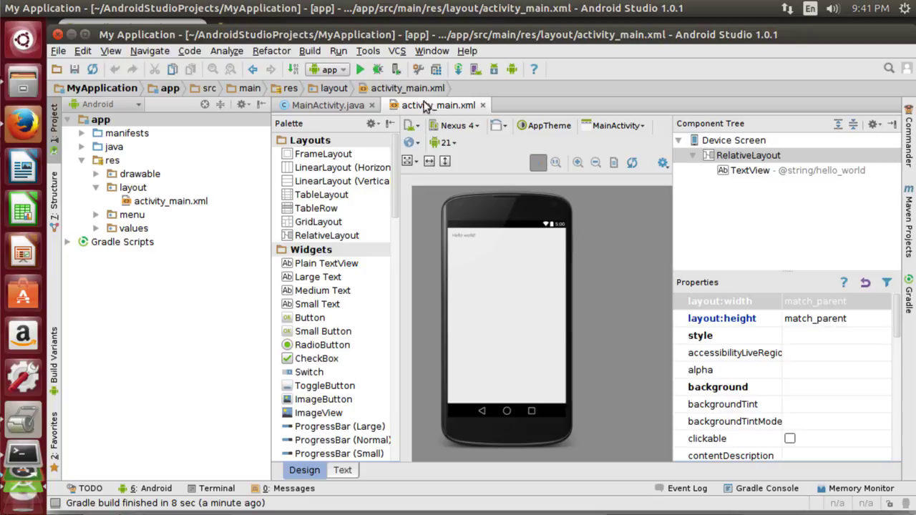
# Step: Open the SDK Manager in a maximized window, examine the Tools and Android 5.0.1 (API 21) packages, and close it
pyautogui.click(368, 57)
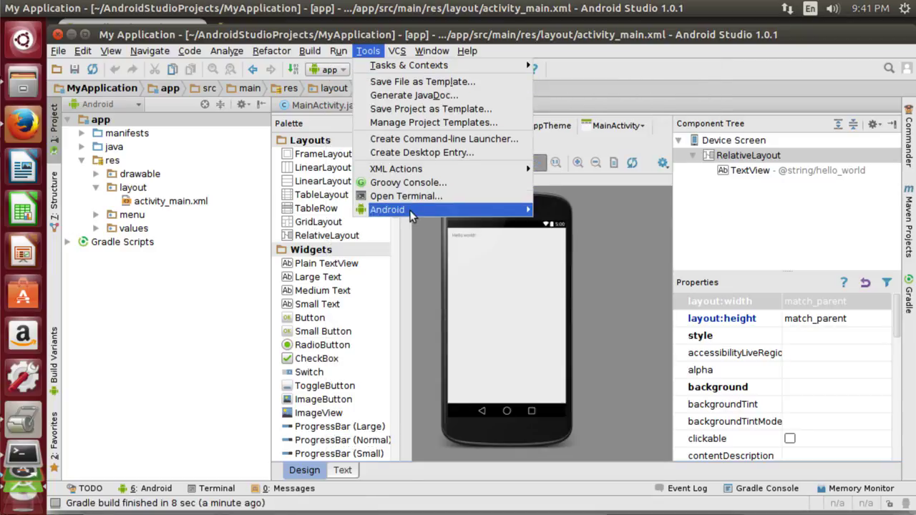
pyautogui.moveTo(415, 209)
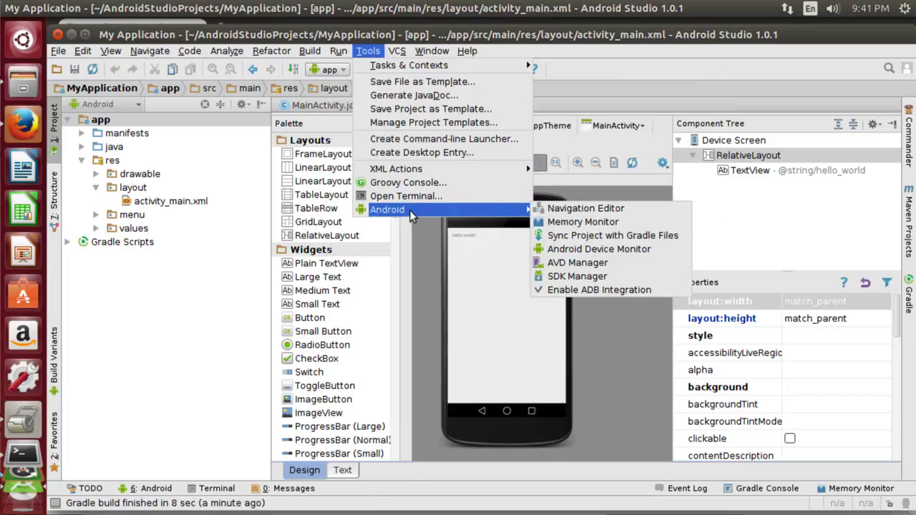
pyautogui.click(577, 276)
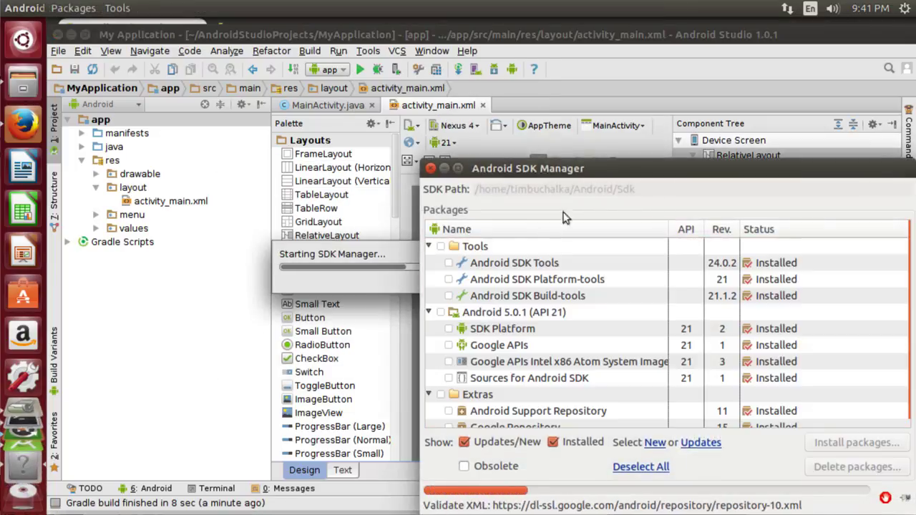
pyautogui.moveTo(587, 170); pyautogui.dragTo(283, 79)
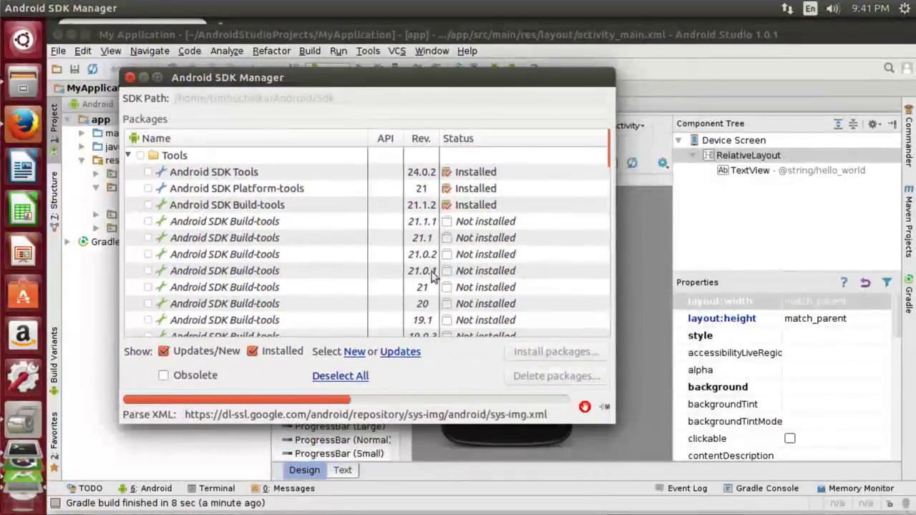
pyautogui.click(157, 78)
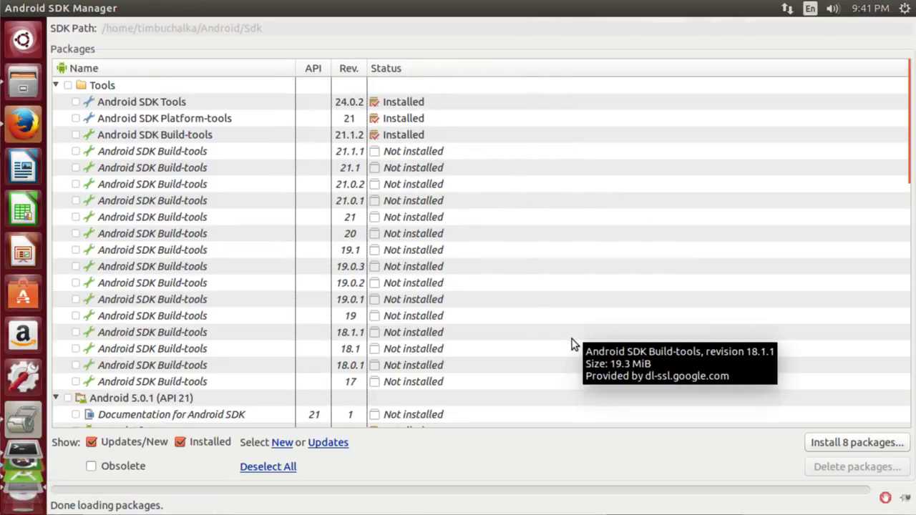
pyautogui.scroll(-7, 307, 179)
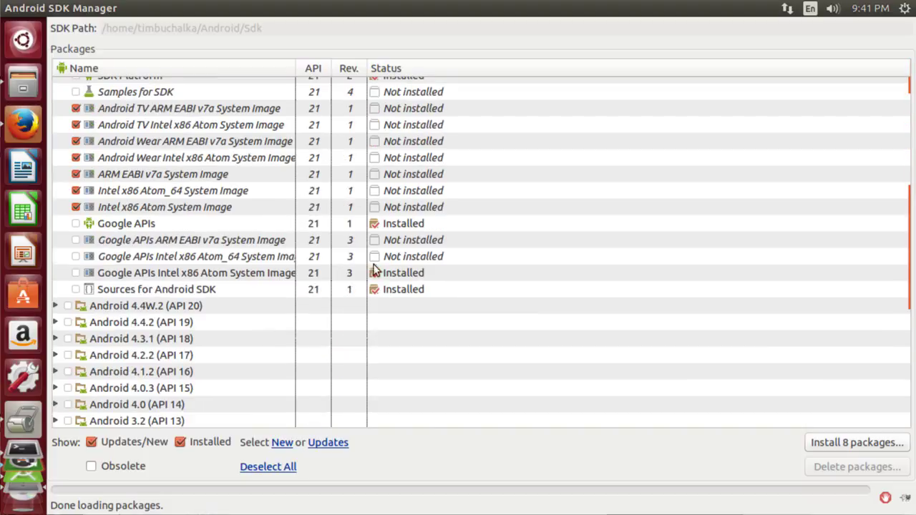
pyautogui.scroll(5, 372, 250)
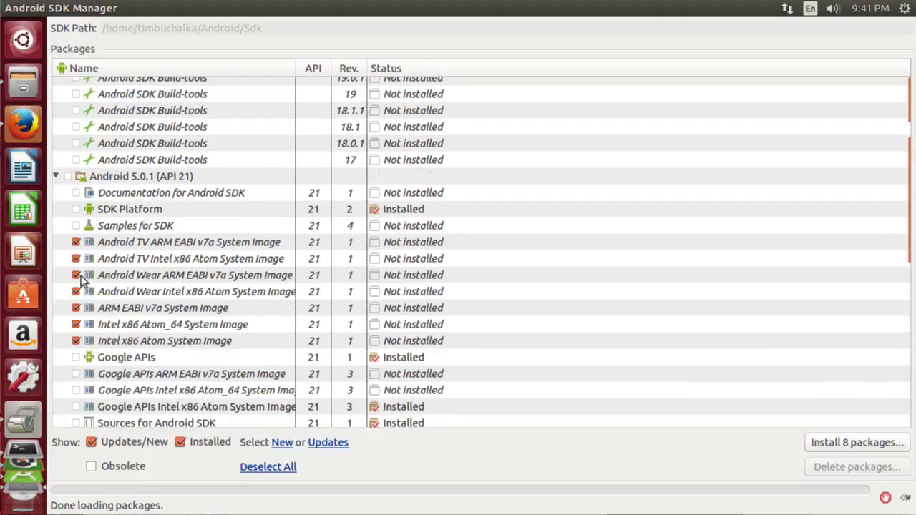
pyautogui.scroll(-3, 150, 286)
pyautogui.scroll(5, 120, 292)
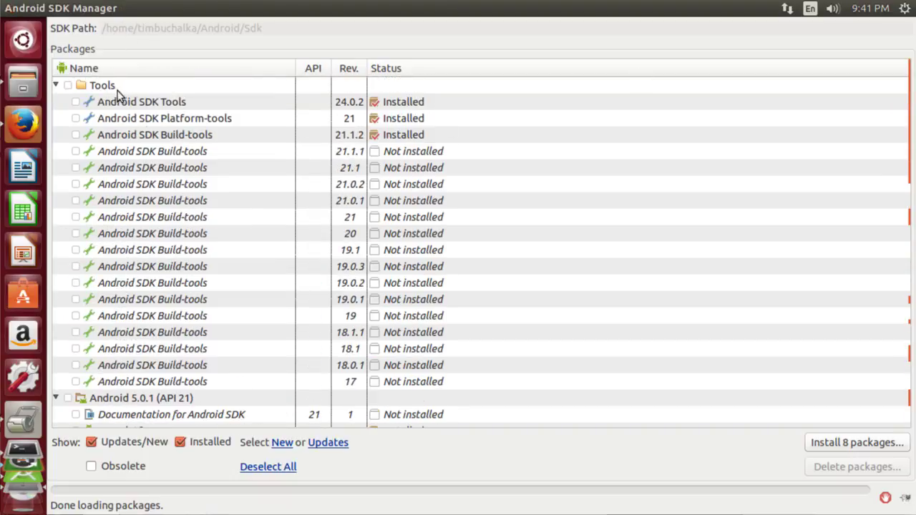
pyautogui.hotkey('alt', 'F4')
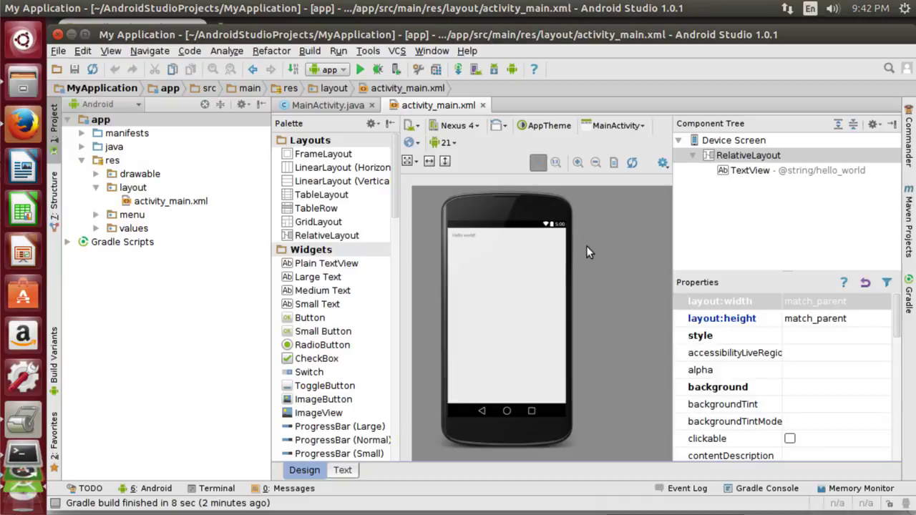
# Step: Open the AVD Manager for the Android project
pyautogui.click(367, 51)
pyautogui.moveTo(412, 209)
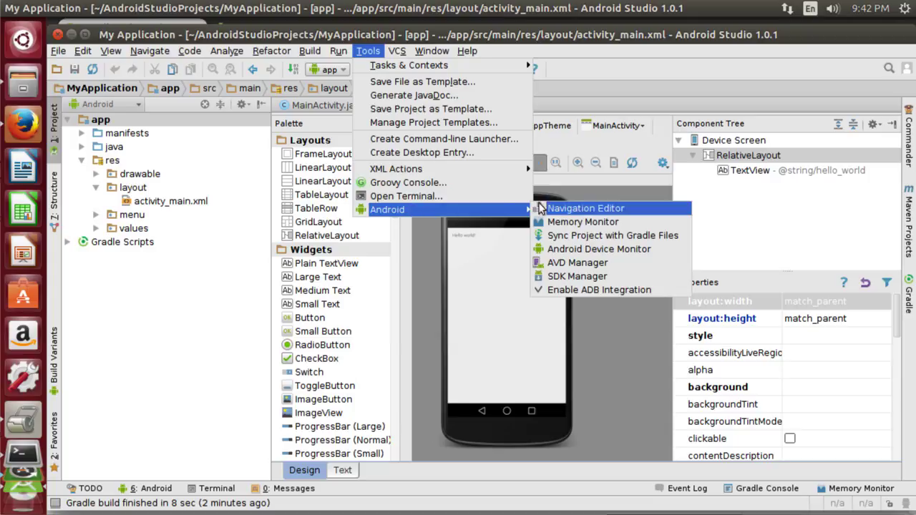
pyautogui.click(578, 262)
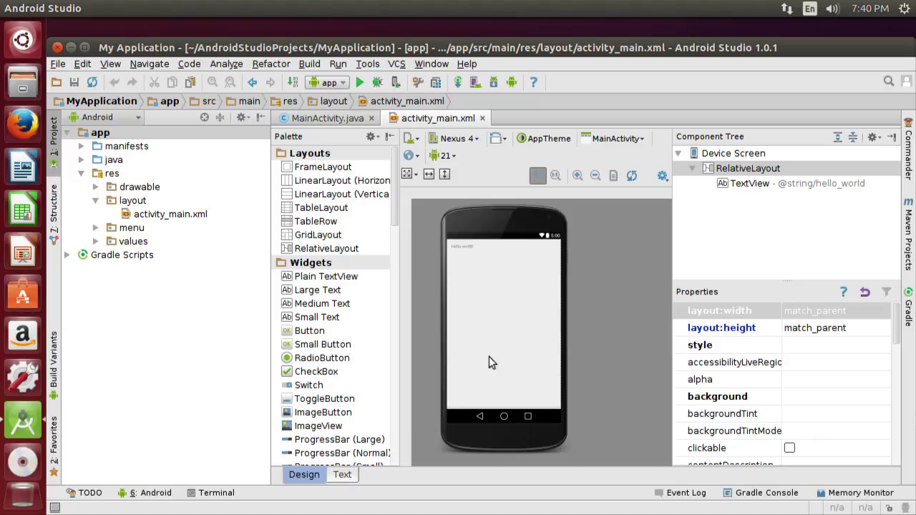
# Step: Create a desktop entry for Android Studio without enabling it for all users, and exit the IDE
pyautogui.click(363, 65)
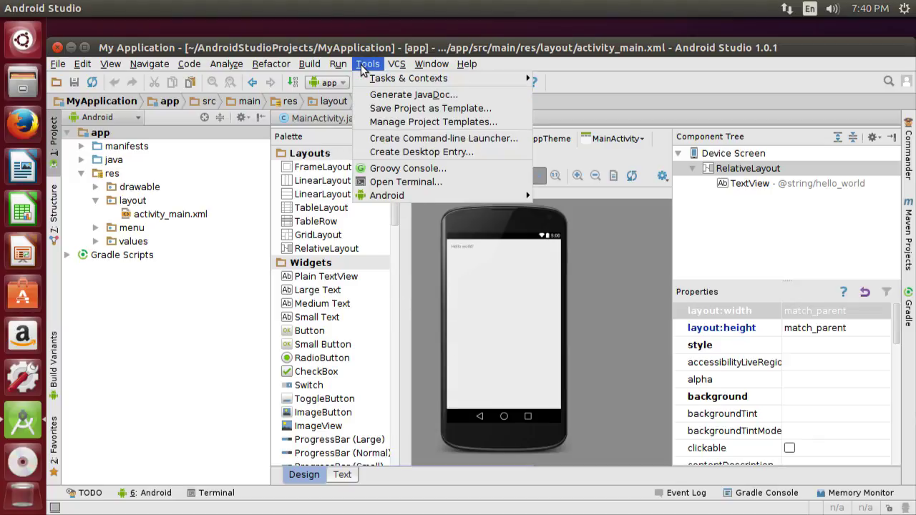
pyautogui.click(384, 156)
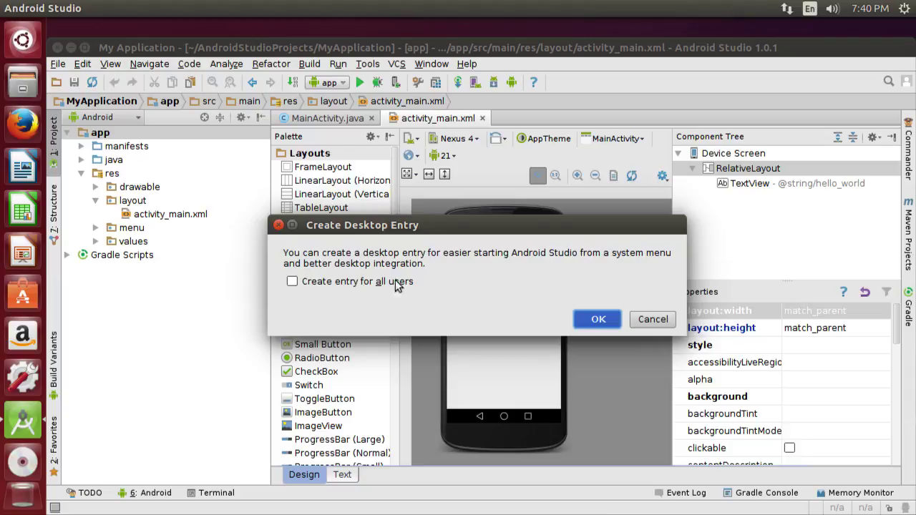
pyautogui.click(589, 319)
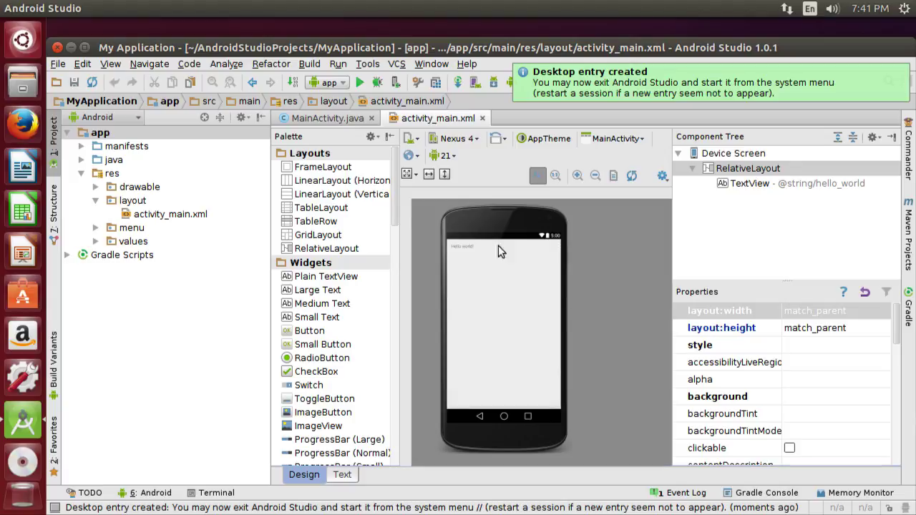
pyautogui.click(58, 47)
pyautogui.click(519, 302)
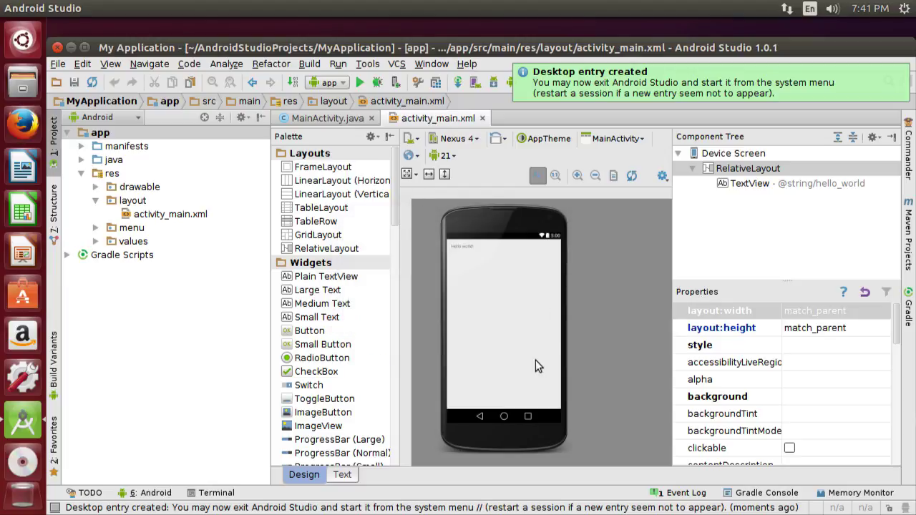
# Step: Add Android Studio from the Ubuntu Dash applications to the launcher below LibreOffice Writer, and close the Dash
pyautogui.click(31, 55)
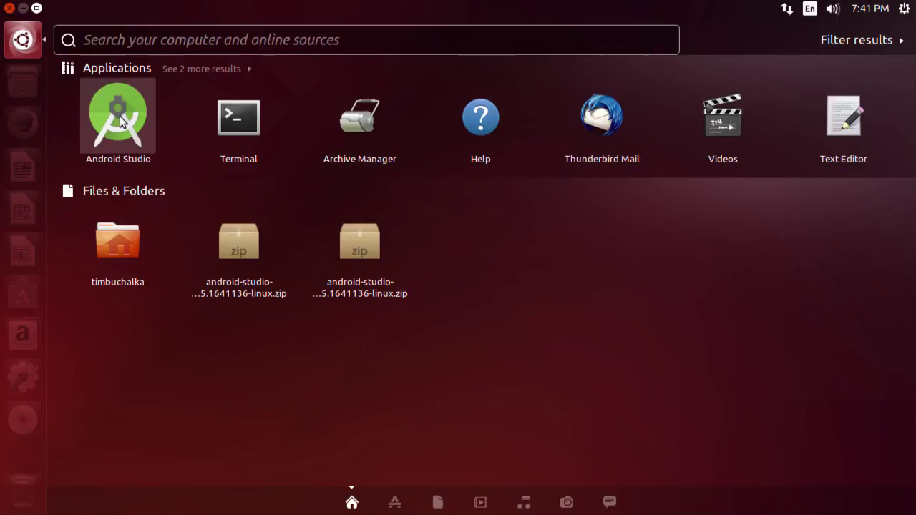
pyautogui.moveTo(122, 120); pyautogui.dragTo(25, 209)
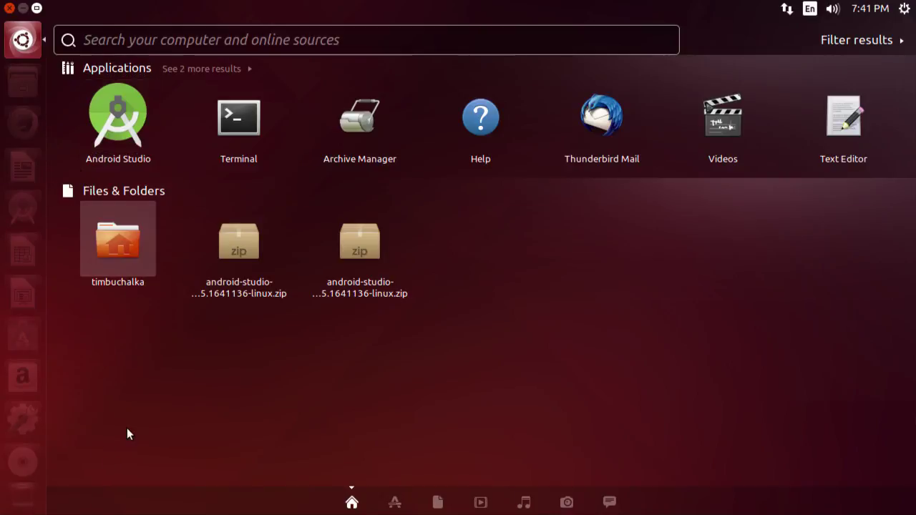
pyautogui.click(218, 379)
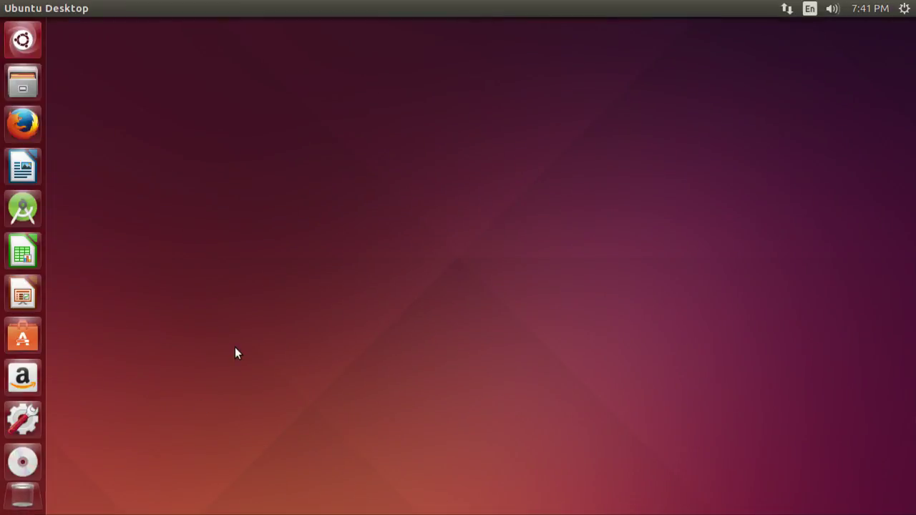